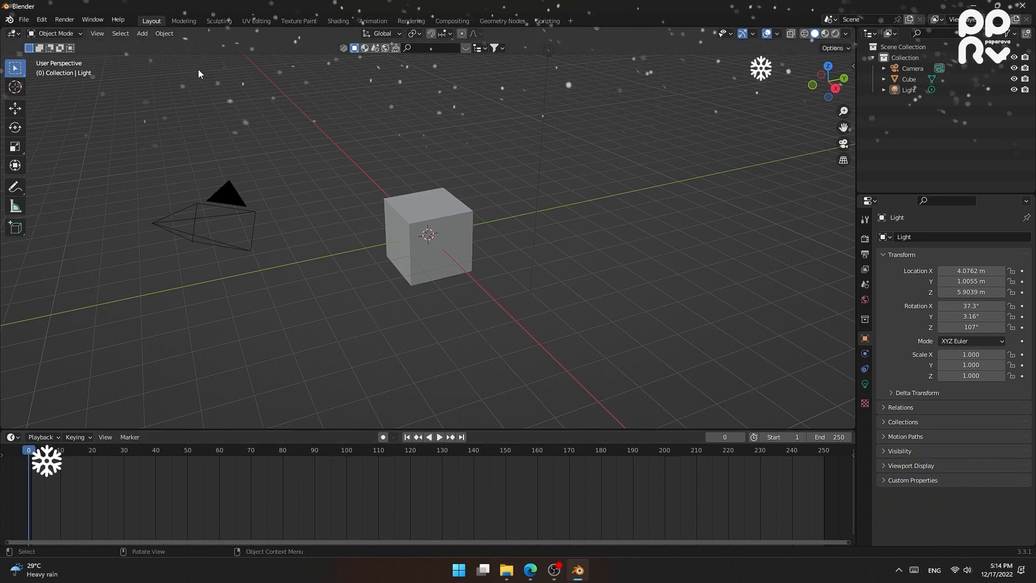
- Switch to the Modeling workspace and select the default cube
click(181, 23)
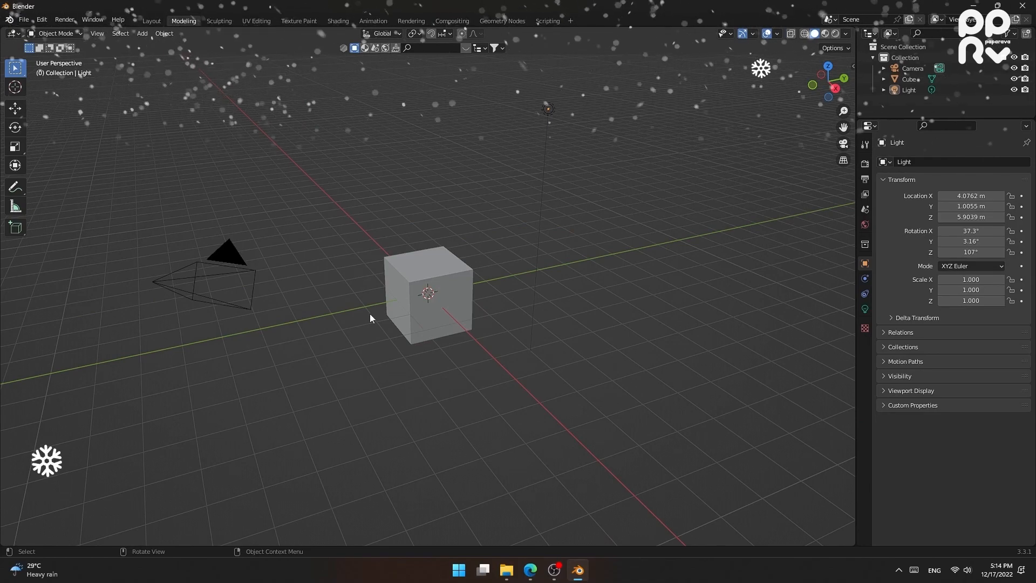
middle_drag(364, 346, 459, 316)
click(459, 316)
middle_drag(349, 315, 382, 211)
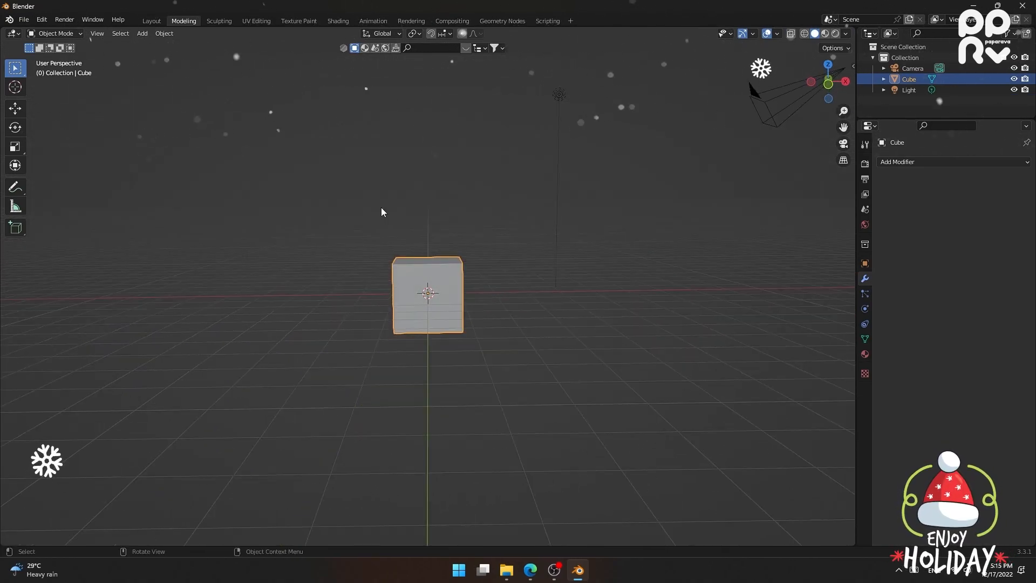
- Examine the cube from orthographic directions such as the left, and from several perspective angles and distances
key(grave)
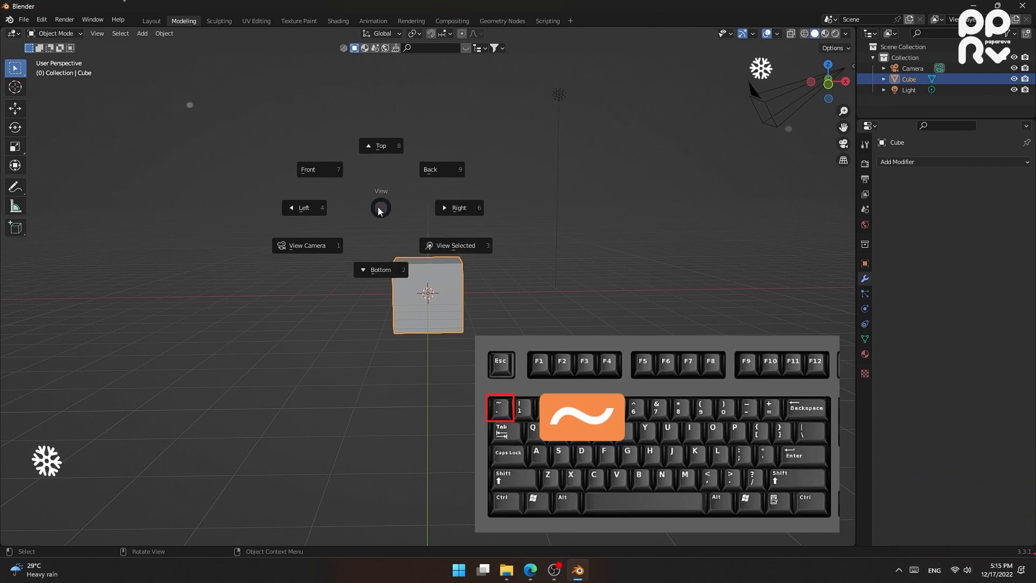
click(384, 148)
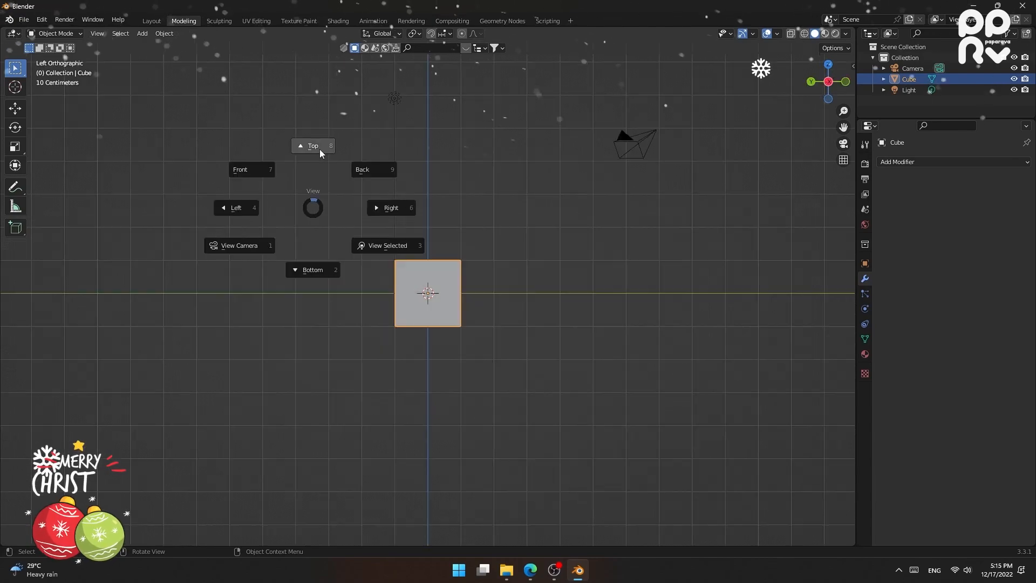
key(grave)
click(376, 118)
key(grave)
middle_drag(343, 153, 469, 257)
scroll(467, 258, up, 3)
scroll(464, 260, down, 5)
scroll(464, 261, up, 5)
scroll(464, 261, down, 3)
scroll(464, 261, up, 3)
scroll(464, 260, down, 1)
scroll(465, 260, up, 2)
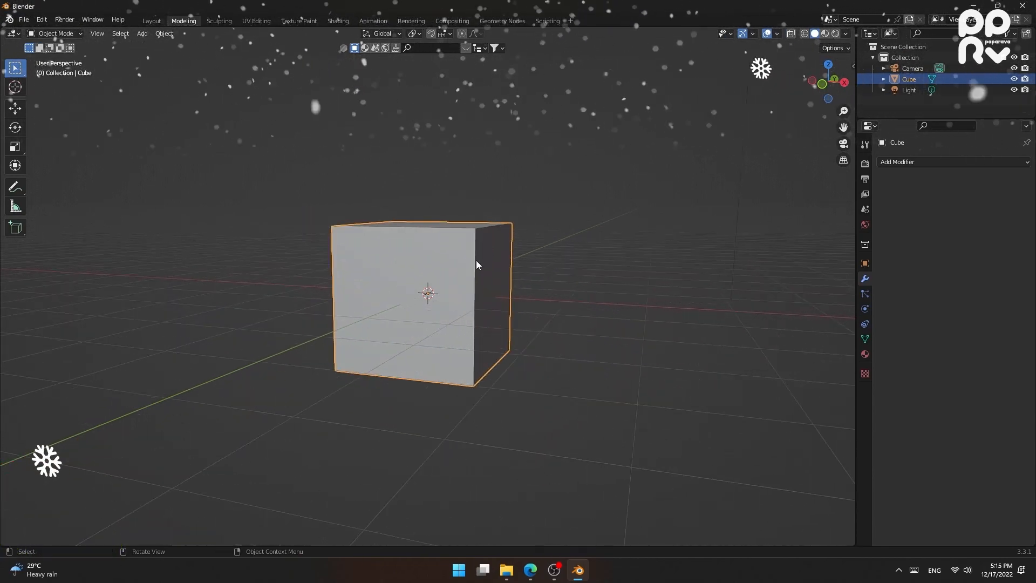
scroll(477, 260, up, 1)
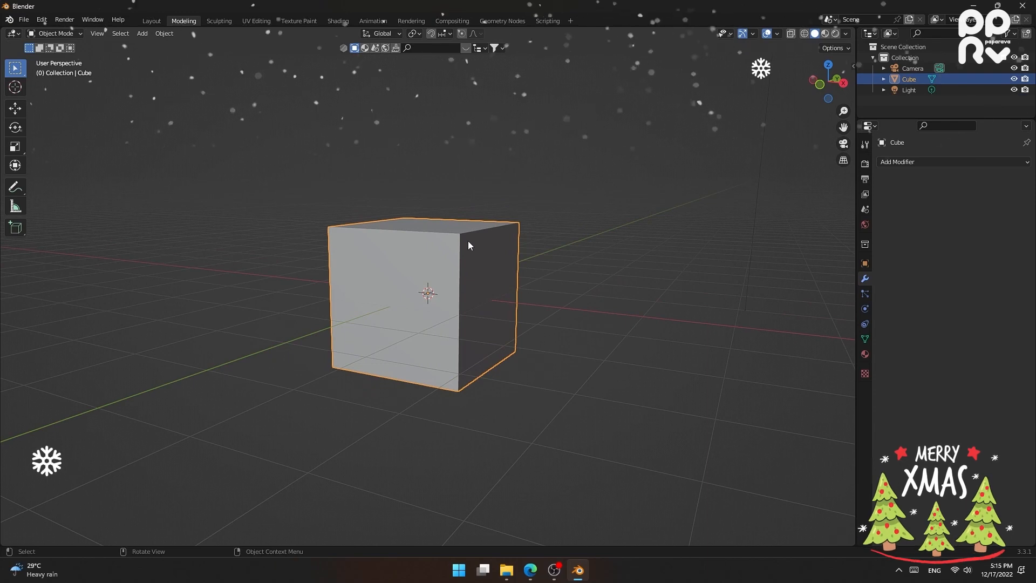
- Try moving, rotating and scaling the cube freely without an axis constraint
key(g)
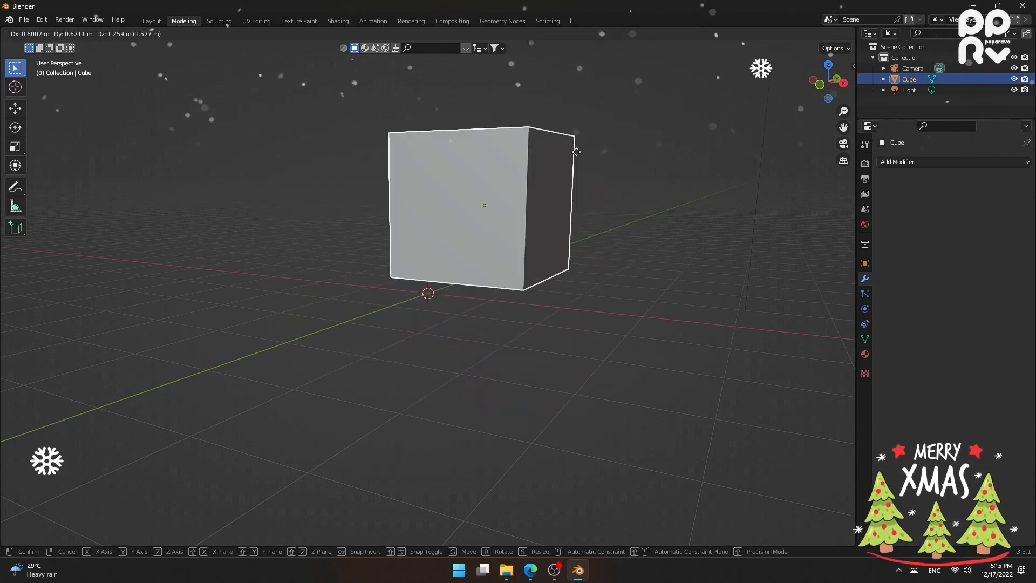
right_click(516, 201)
key(s)
key(r)
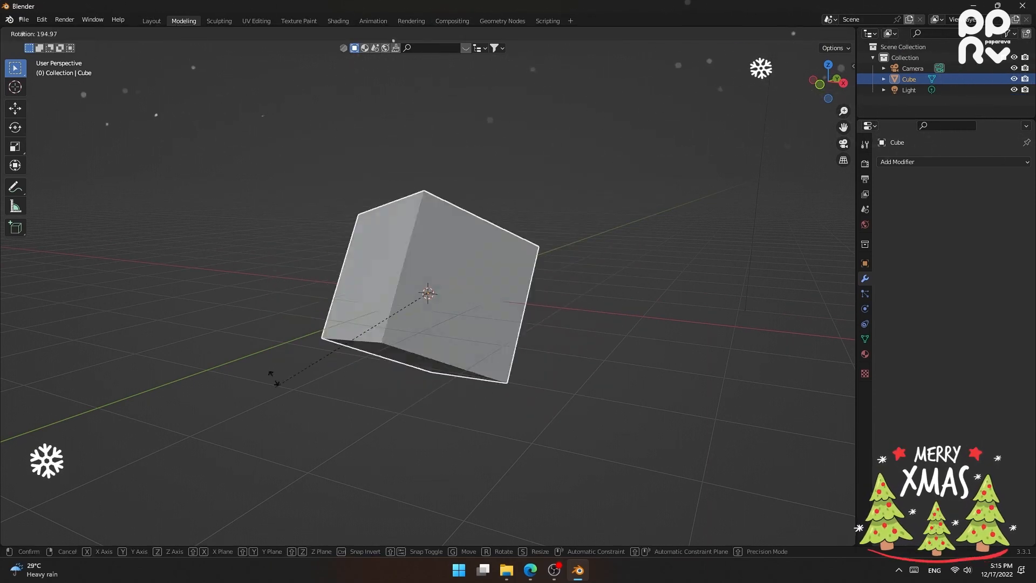
key(s)
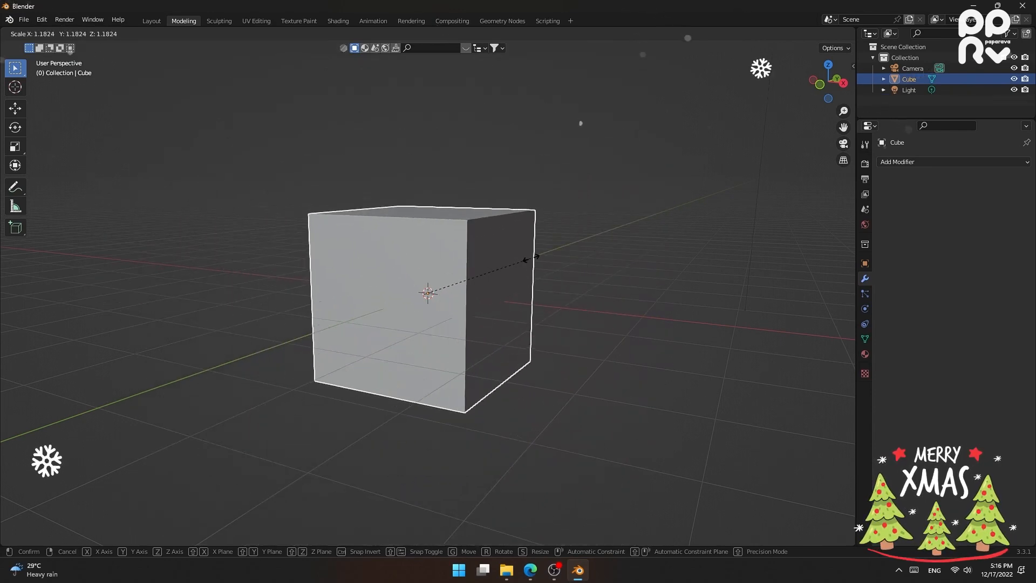
right_click(519, 267)
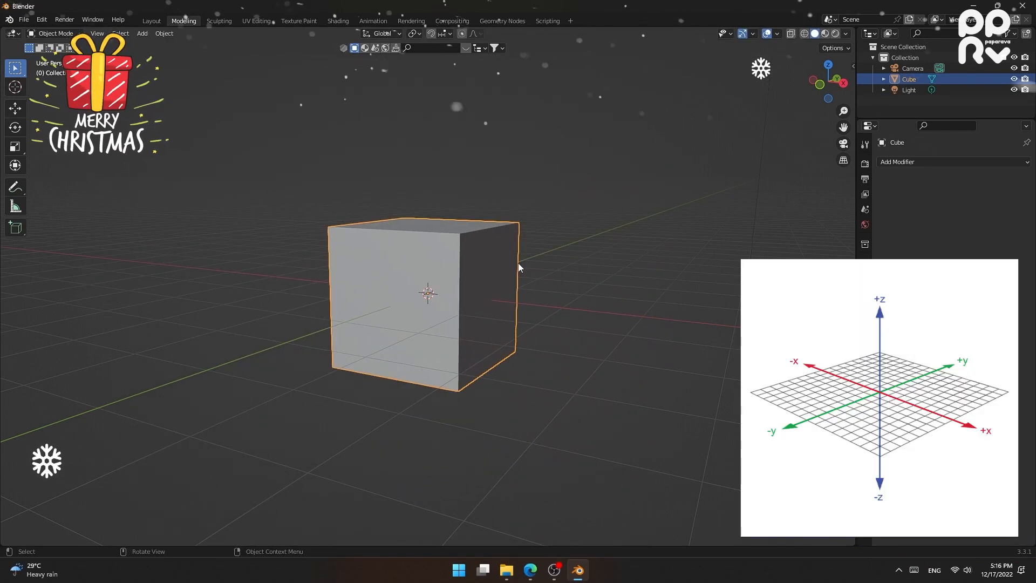
- Try moving, rotating and scaling the cube constrained to single global axes
key(g)
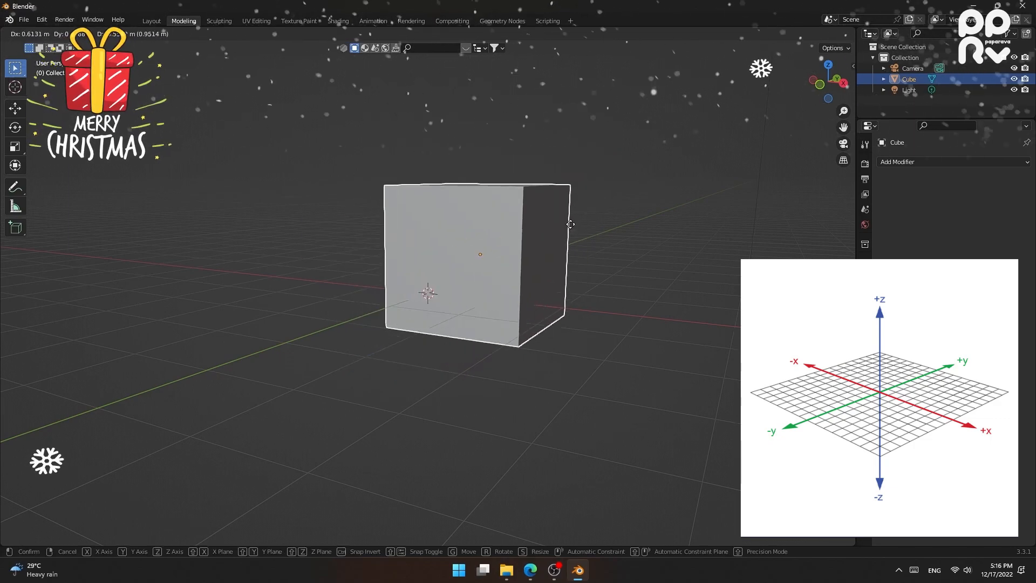
key(z)
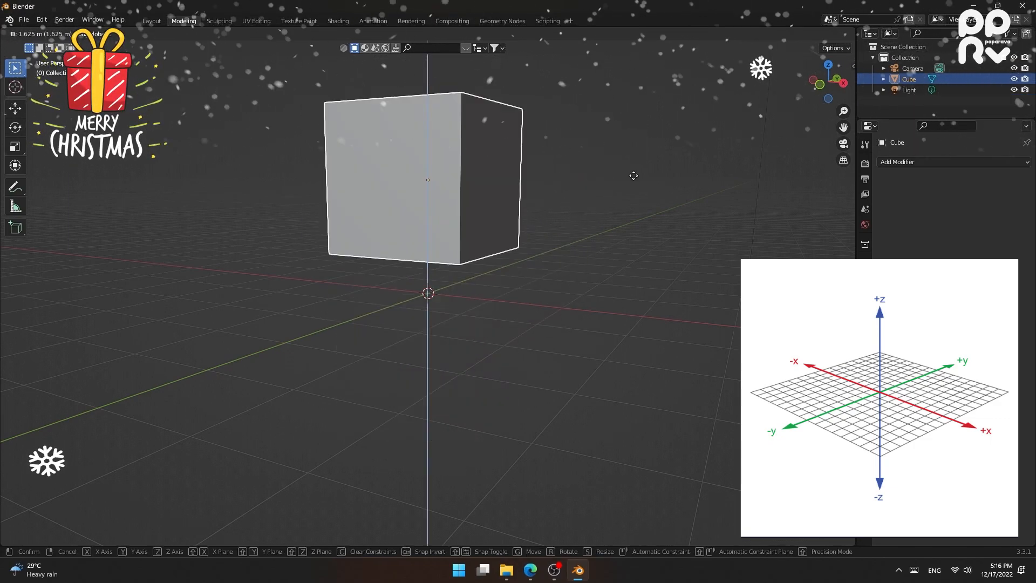
key(x)
key(r)
key(z)
key(x)
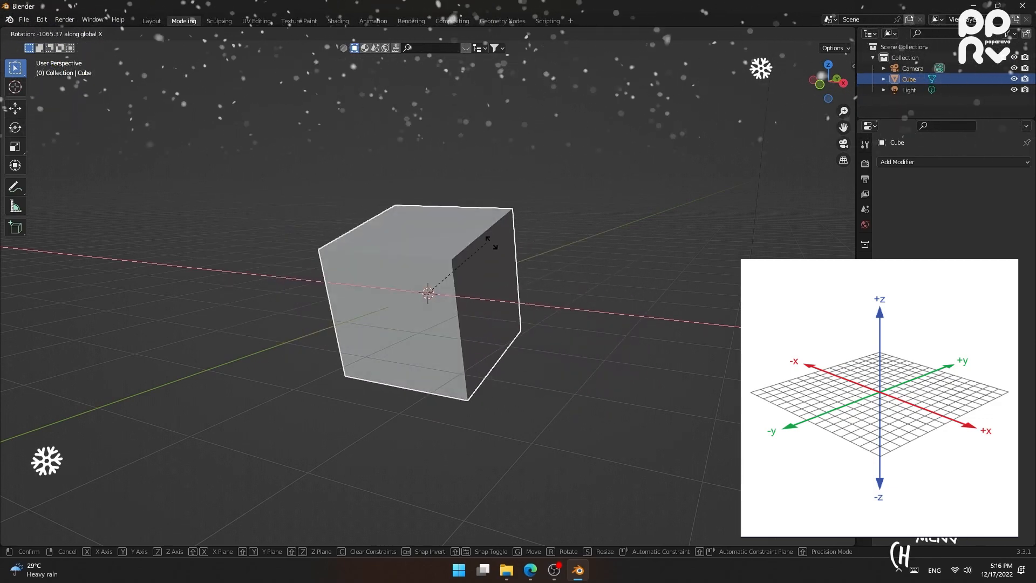
key(y)
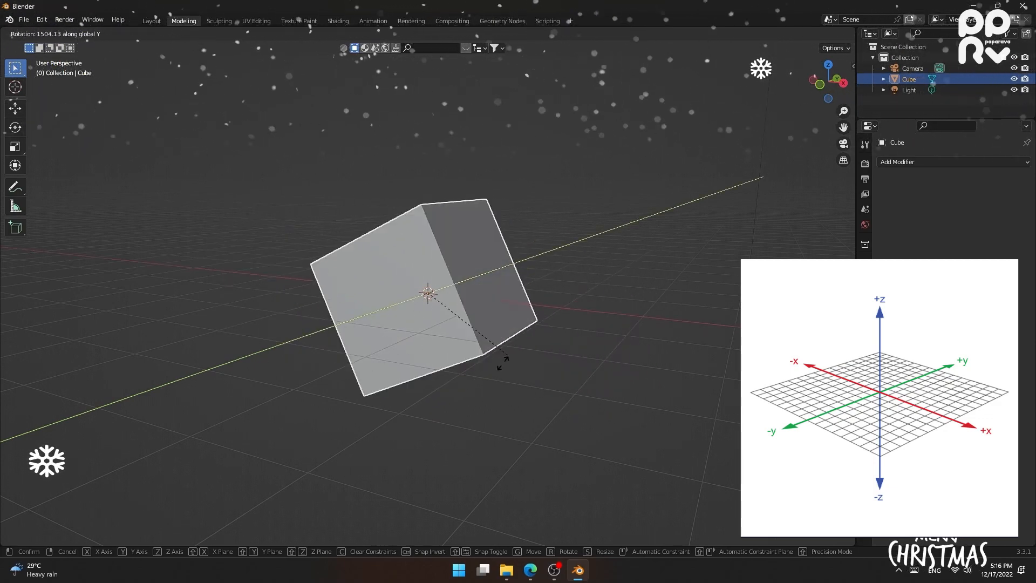
key(s)
key(x)
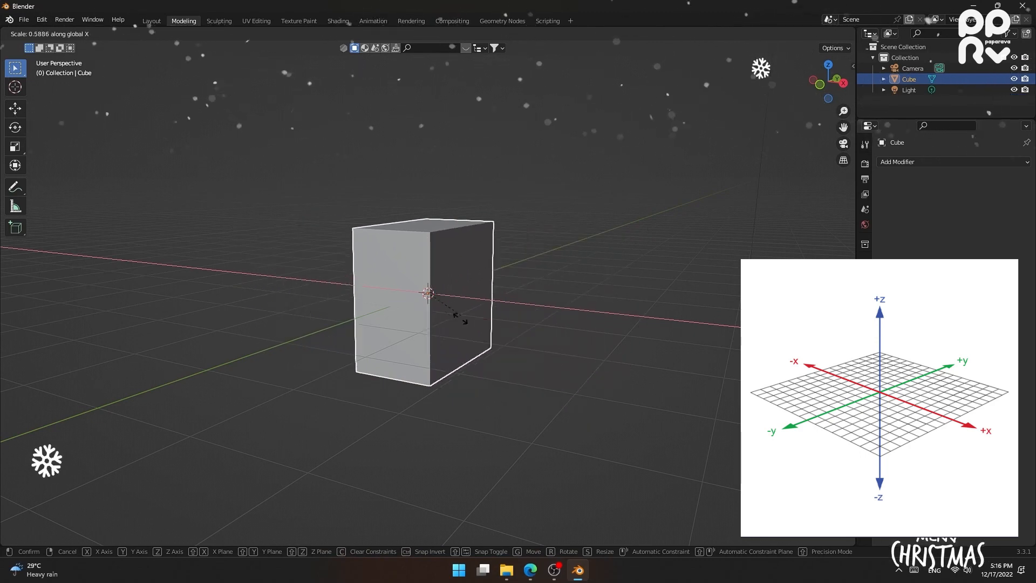
key(y)
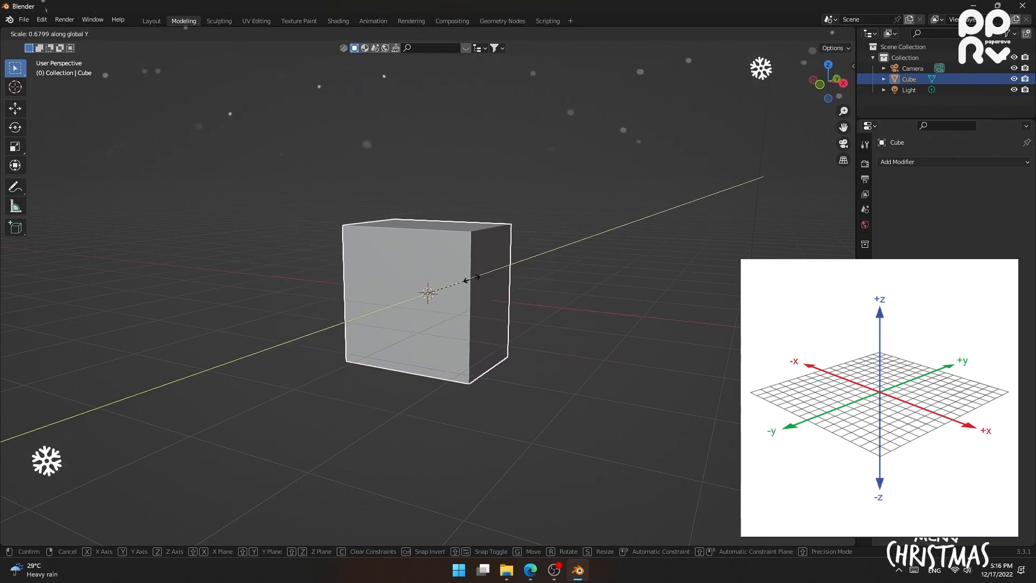
key(Escape)
- Raise the cube along Z until its base rests on the ground plane, and enter Edit Mode
key(KP_1)
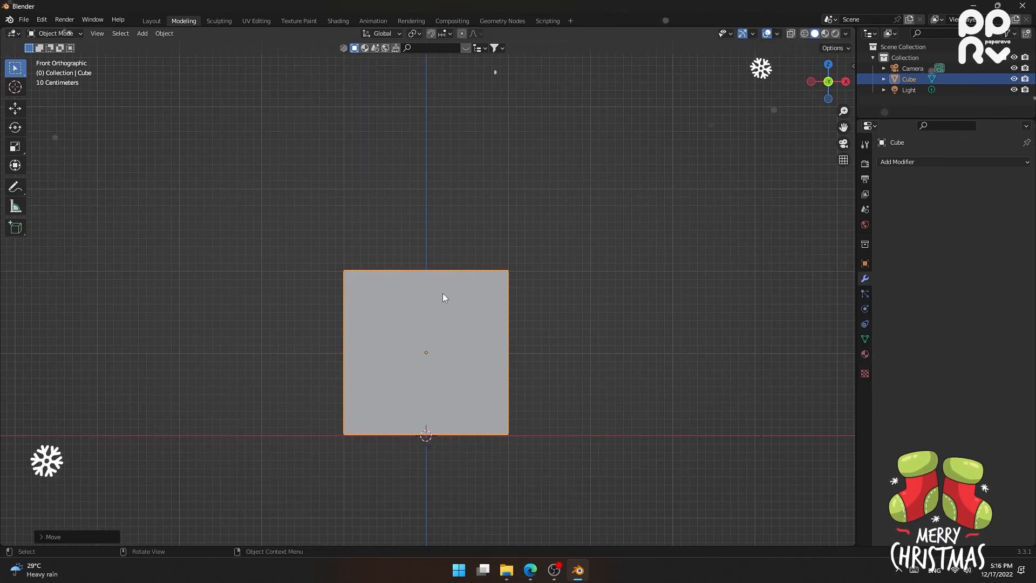
key(Tab)
middle_drag(273, 231, 241, 299)
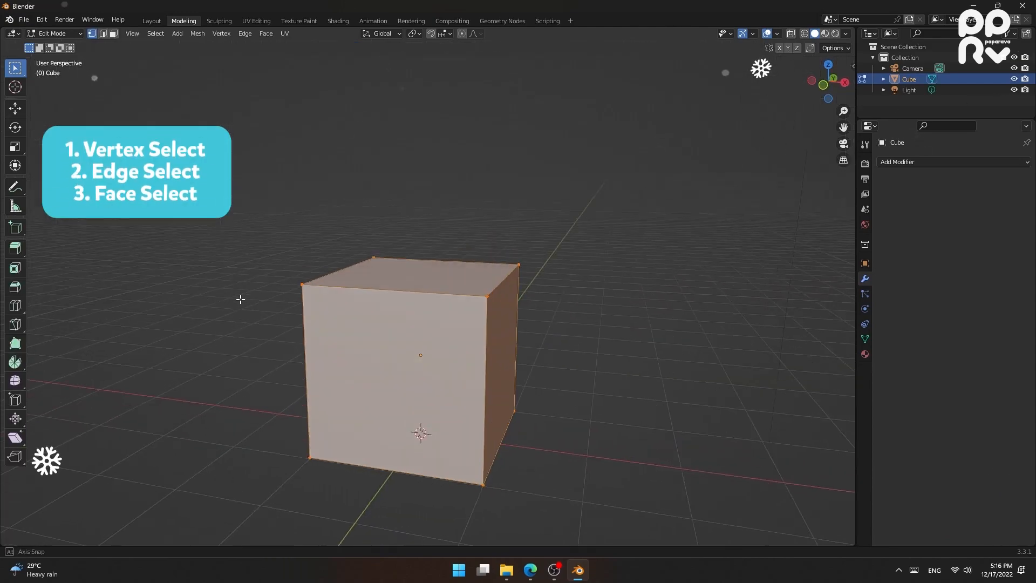
- Try moving one top corner vertex, the front top edge and the top face of the cube
click(300, 285)
scroll(301, 284, up, 2)
key(g)
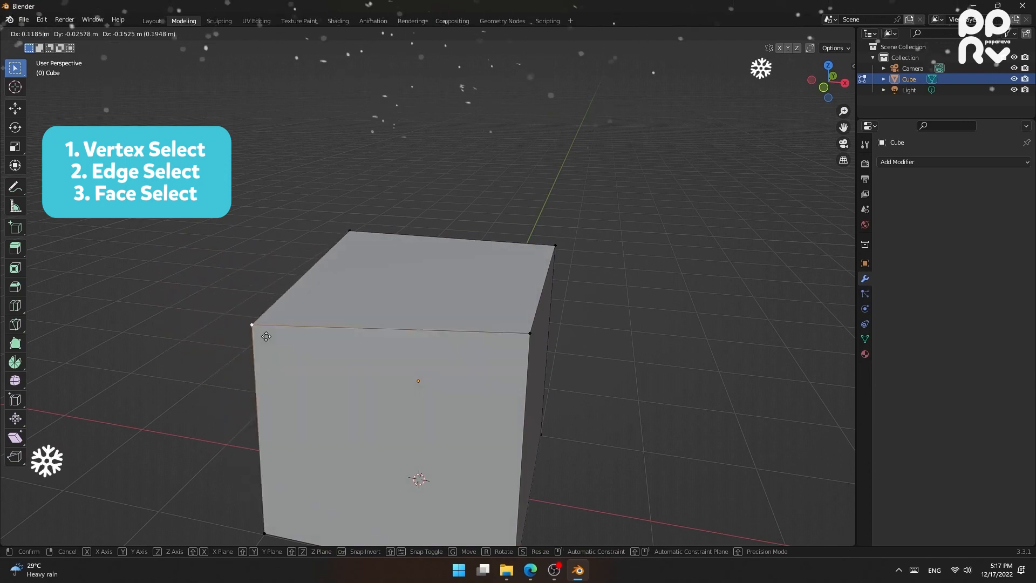
click(251, 313)
key(g)
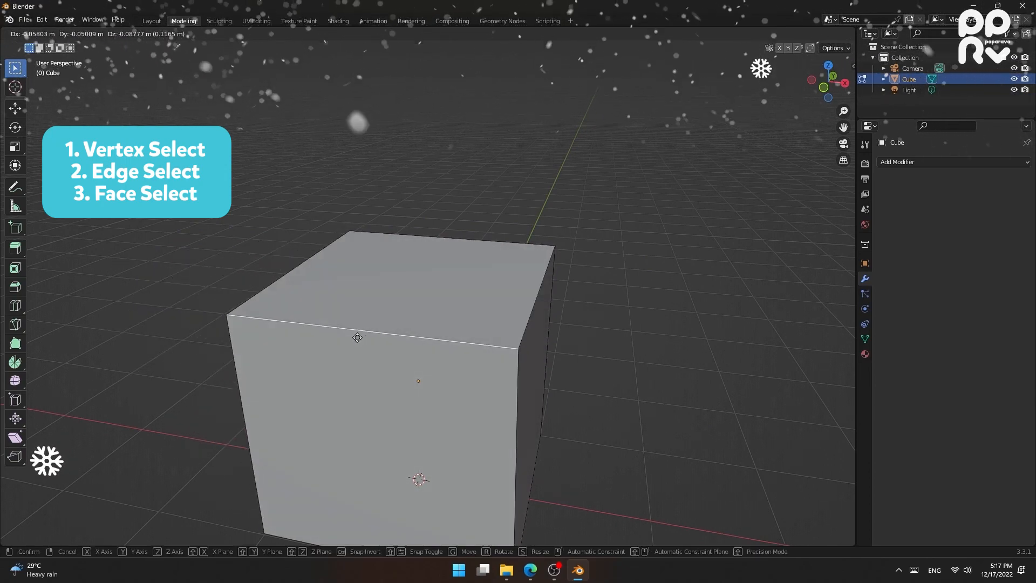
right_click(415, 288)
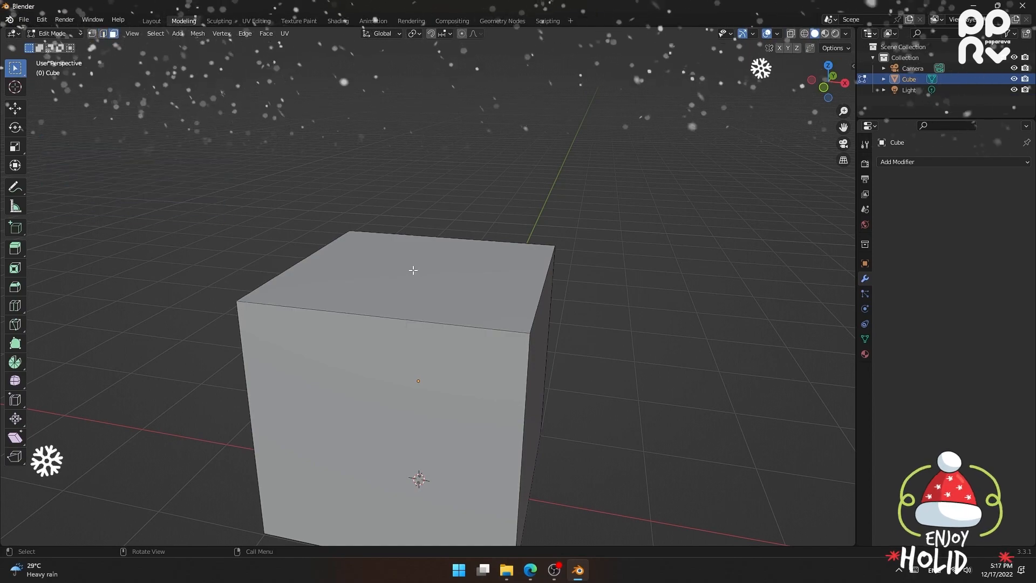
key(3)
click(420, 269)
key(g)
key(Escape)
- Add a horizontal loop cut around the cube, slid up to about three quarters of its height
key(KP_1)
key(ctrl+r)
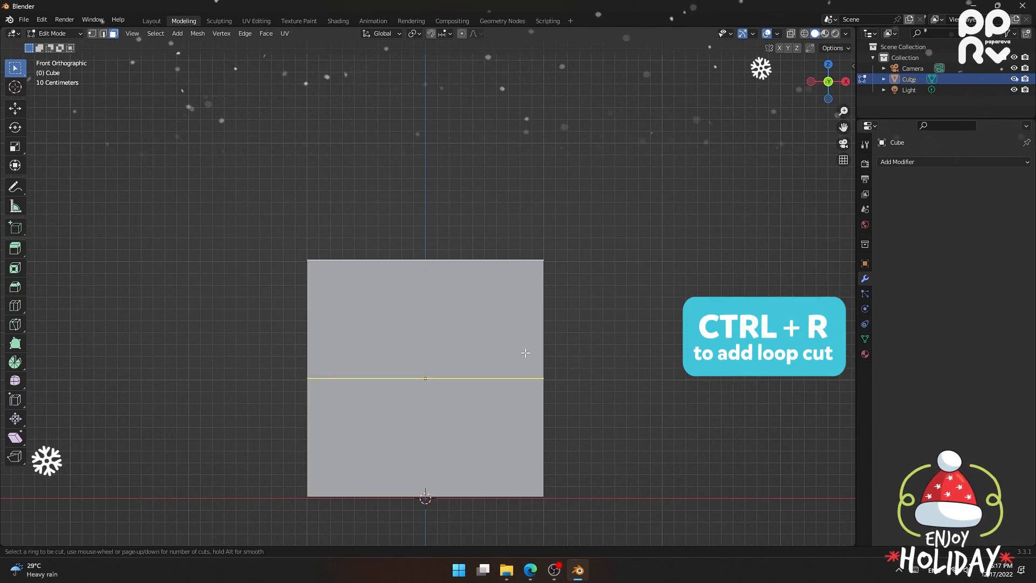
click(315, 375)
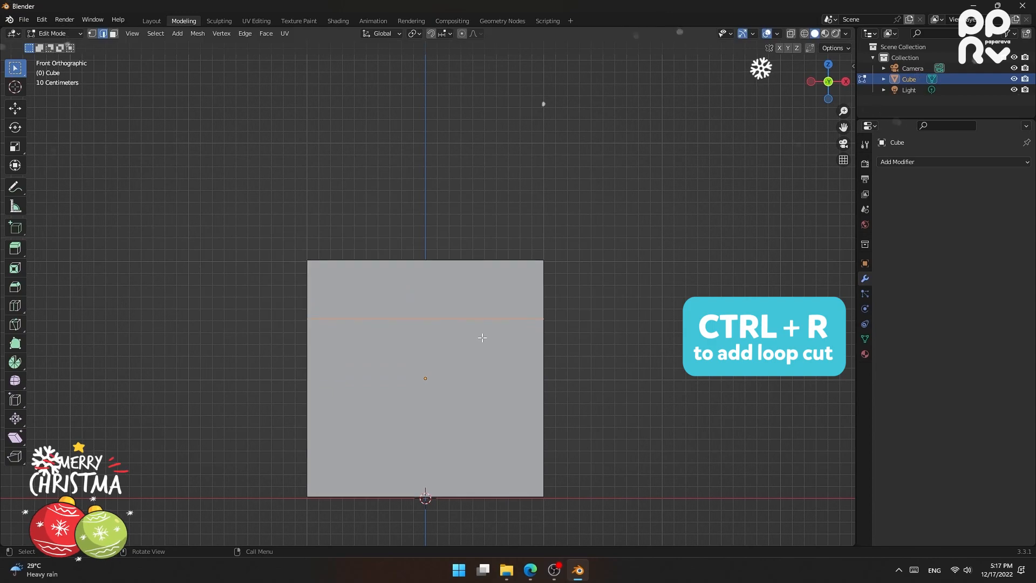
- Extrude the upper band of side faces outward along their normals by about 0.08 m to form a lid
middle_drag(478, 340, 437, 333)
key(3)
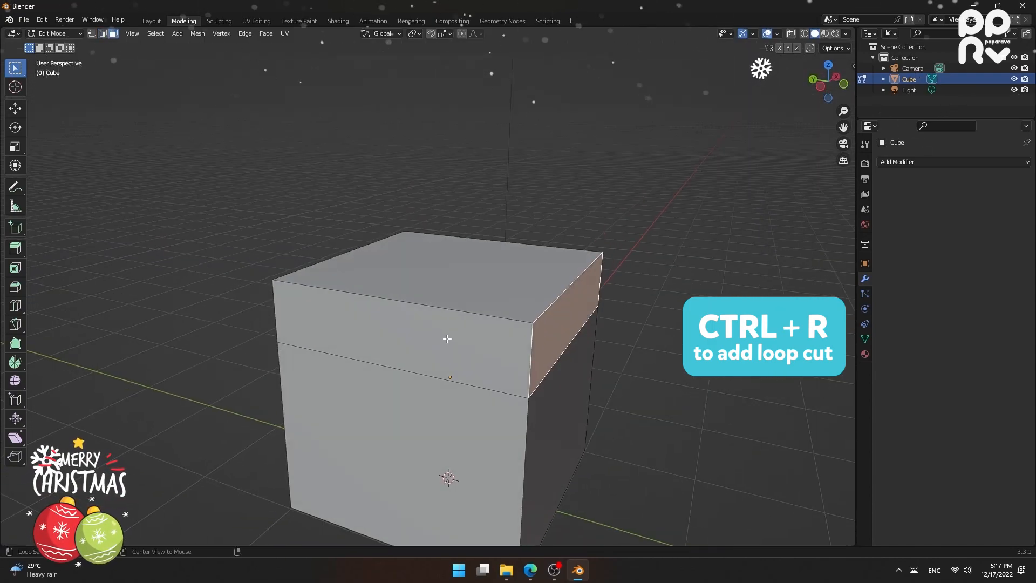
middle_drag(555, 357, 482, 343)
key(alt+e)
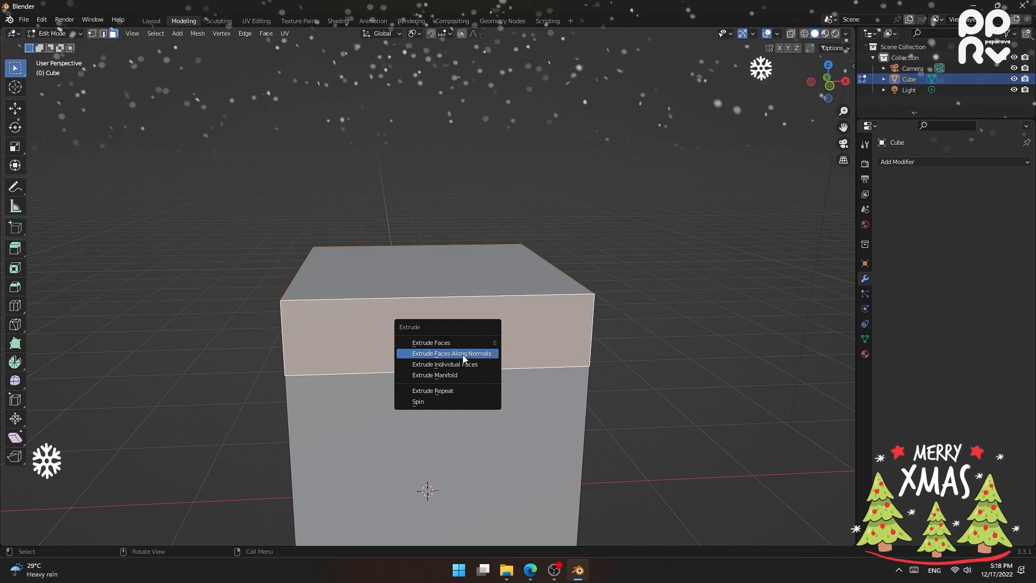
click(463, 355)
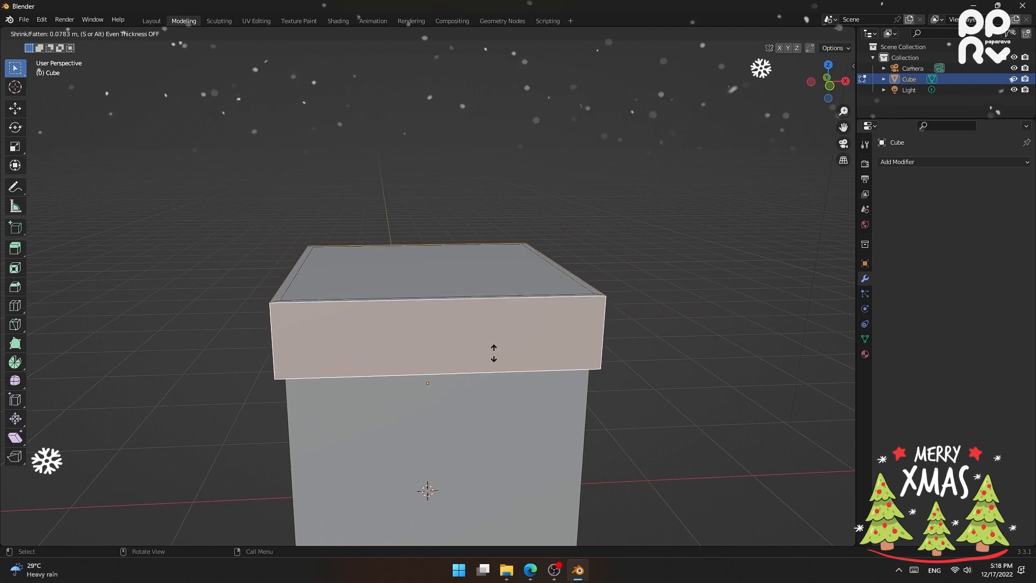
click(494, 353)
- Add a vertical loop cut through the middle of the box and lid, and separate its edges into their own object
middle_drag(494, 353, 374, 346)
key(ctrl+r)
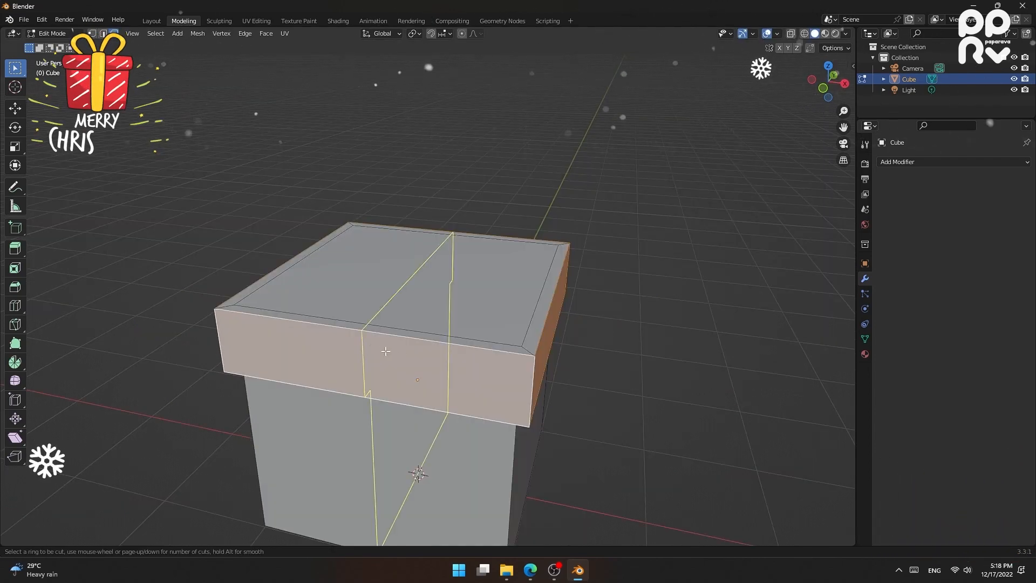
click(385, 352)
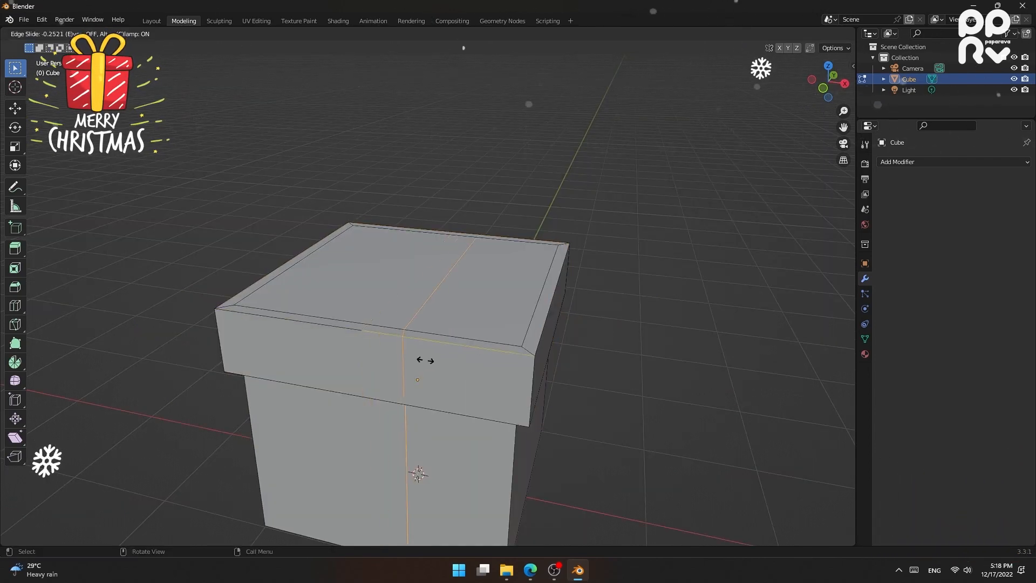
click(354, 396)
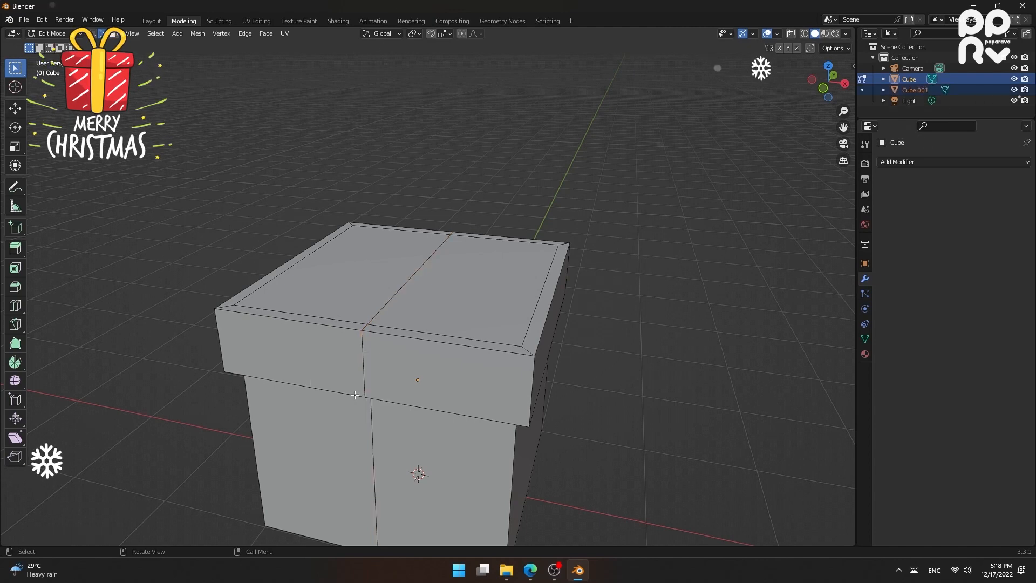
- Edit the separated edge object and dissolve the extra vertices near both ends of its top line
key(Tab)
click(381, 306)
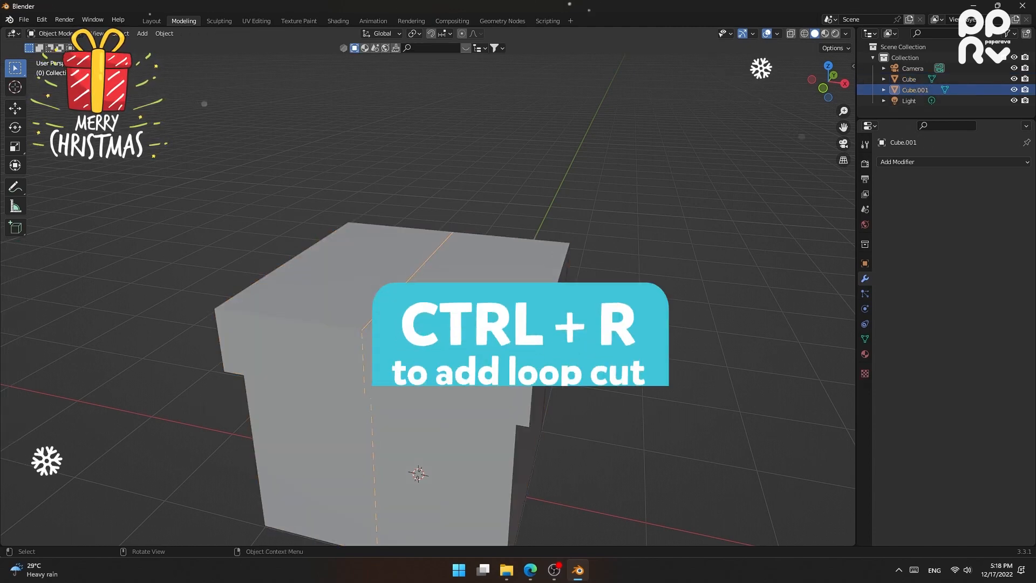
key(g)
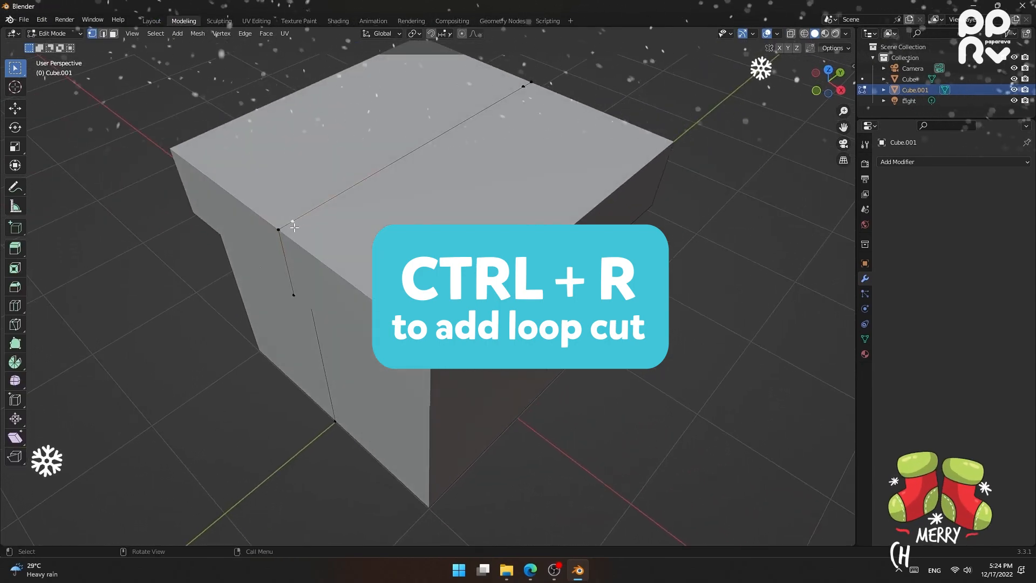
shift+click(523, 87)
key(x)
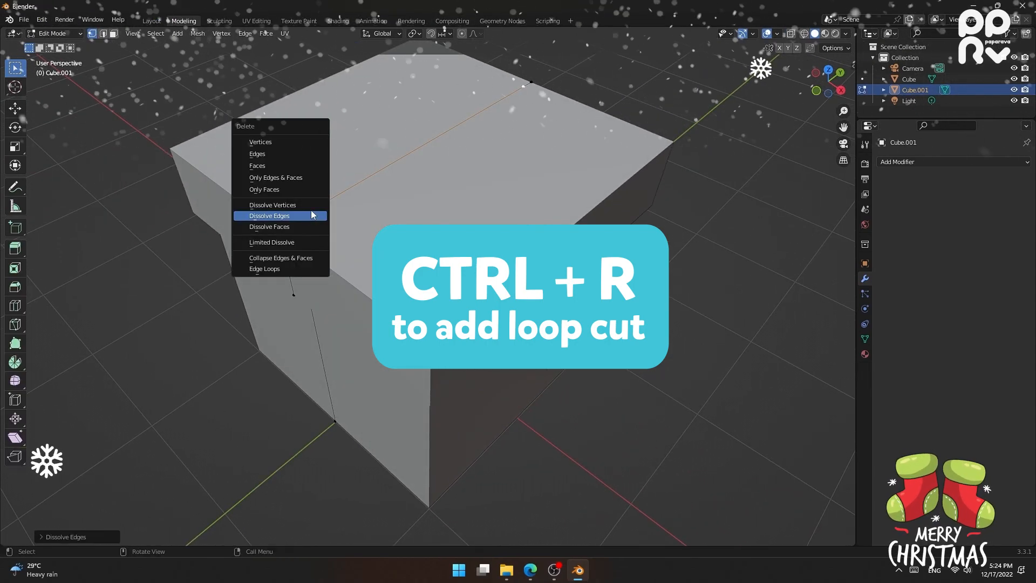
click(306, 208)
- Finish dissolving the extra vertices and apply a vertex bevel to round the line's corners around the lid
click(280, 229)
middle_drag(278, 260, 330, 212)
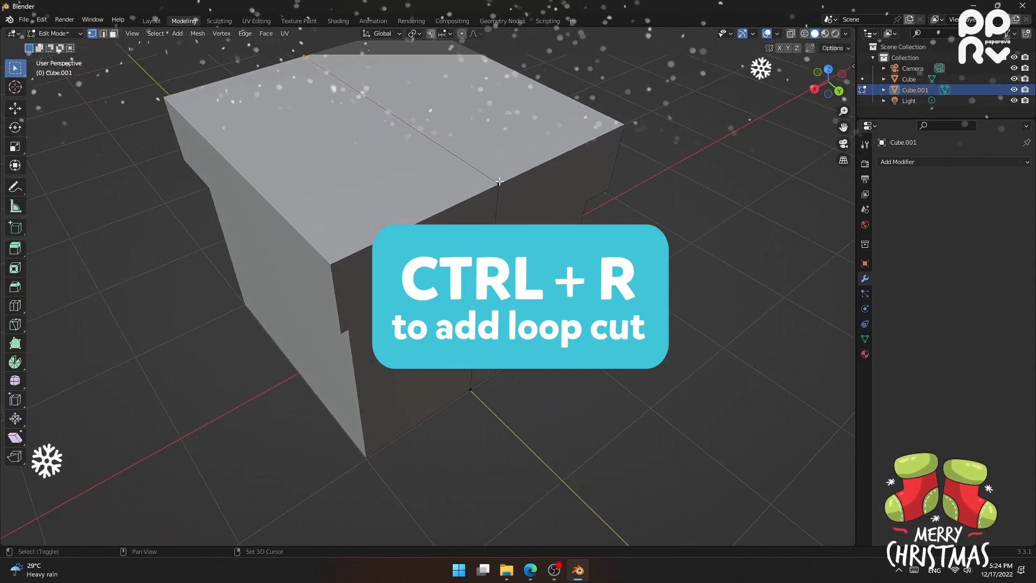
shift+click(500, 252)
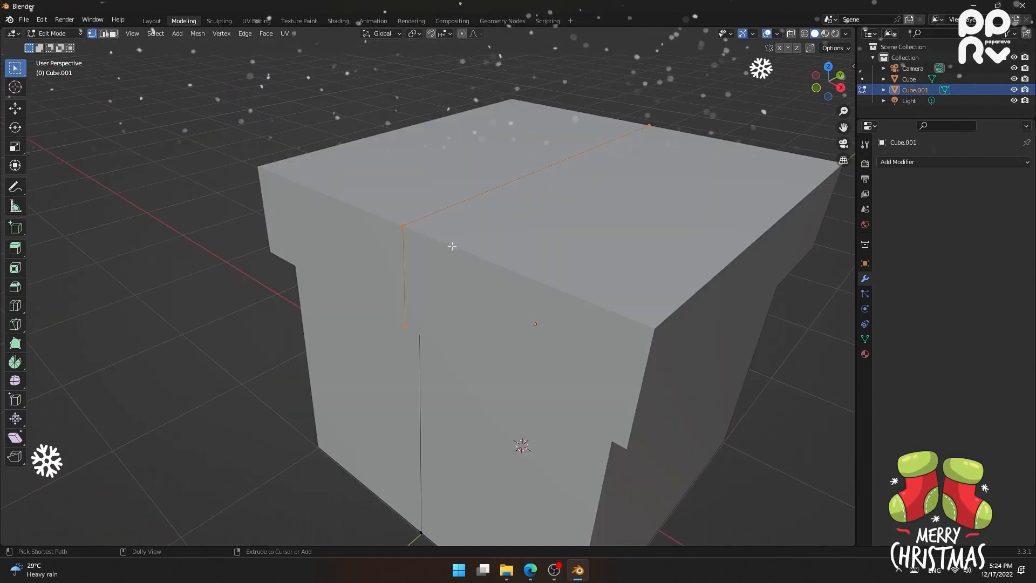
key(ctrl+shift+b)
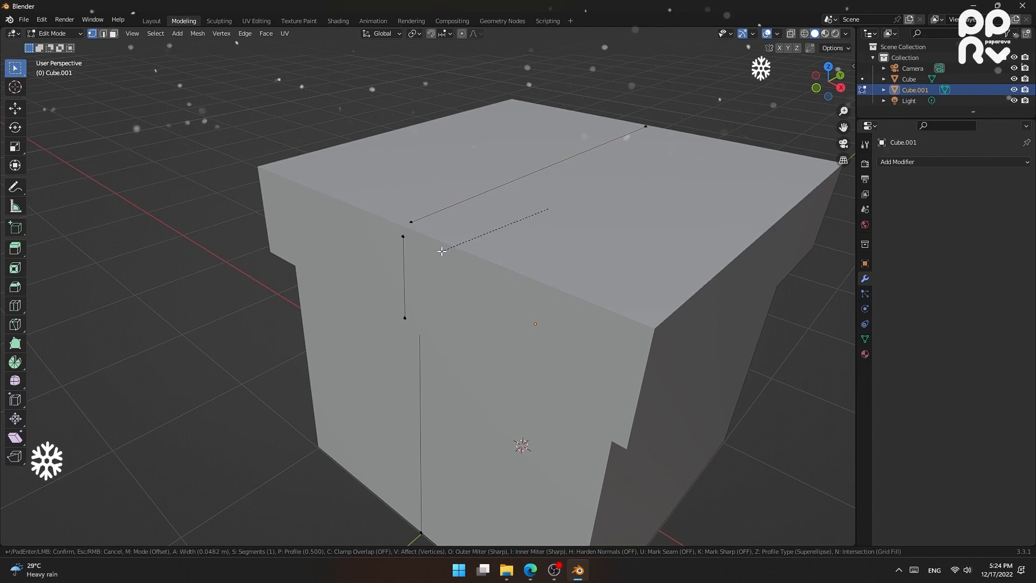
key(Tab)
- Convert the separated line object from a mesh to a curve
right_click(415, 279)
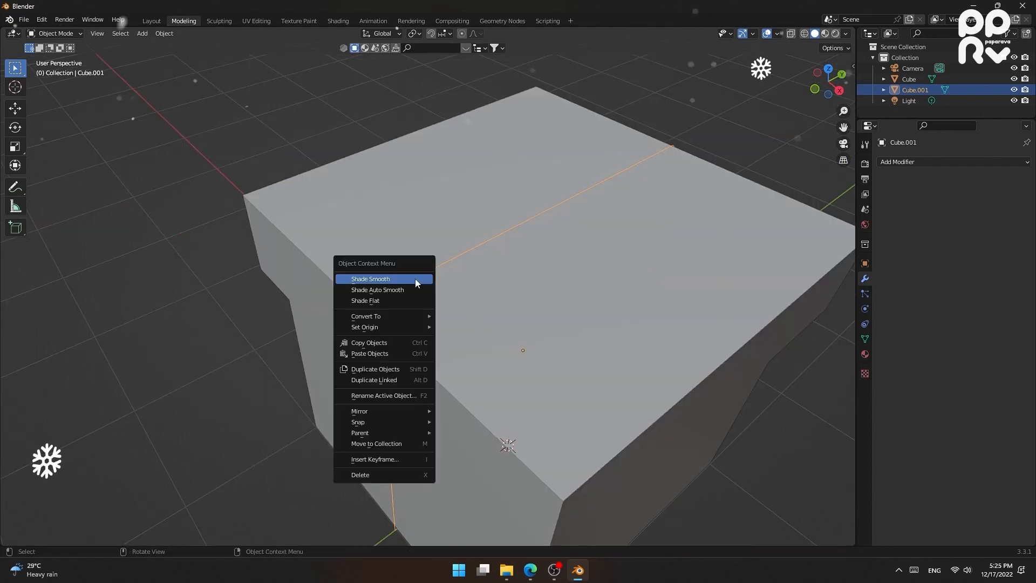
mouse_move(390, 316)
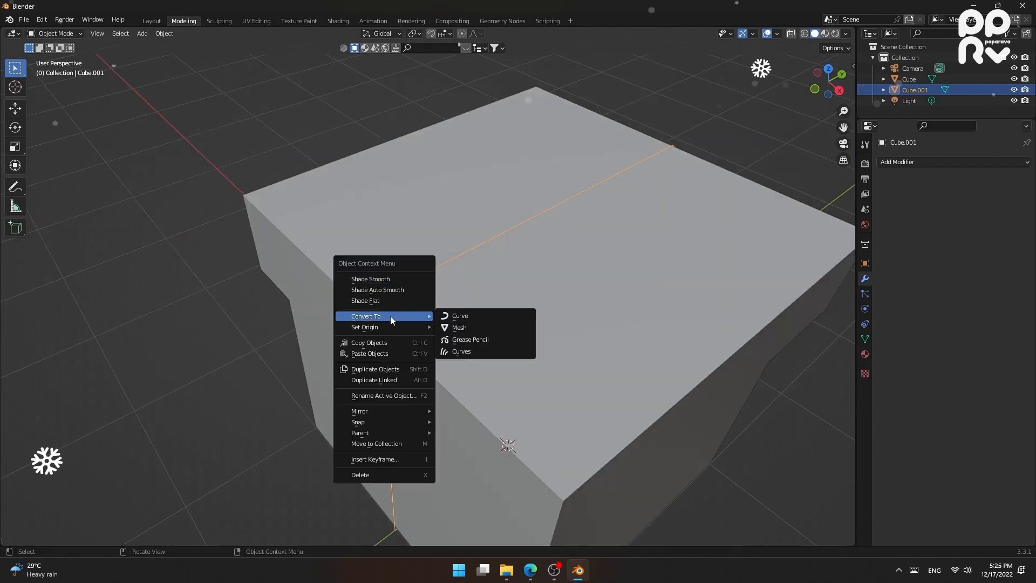
click(466, 316)
- Give the curve a ribbon profile with a round bevel depth of 0.01 m and an extrude of 0.2 m
click(865, 324)
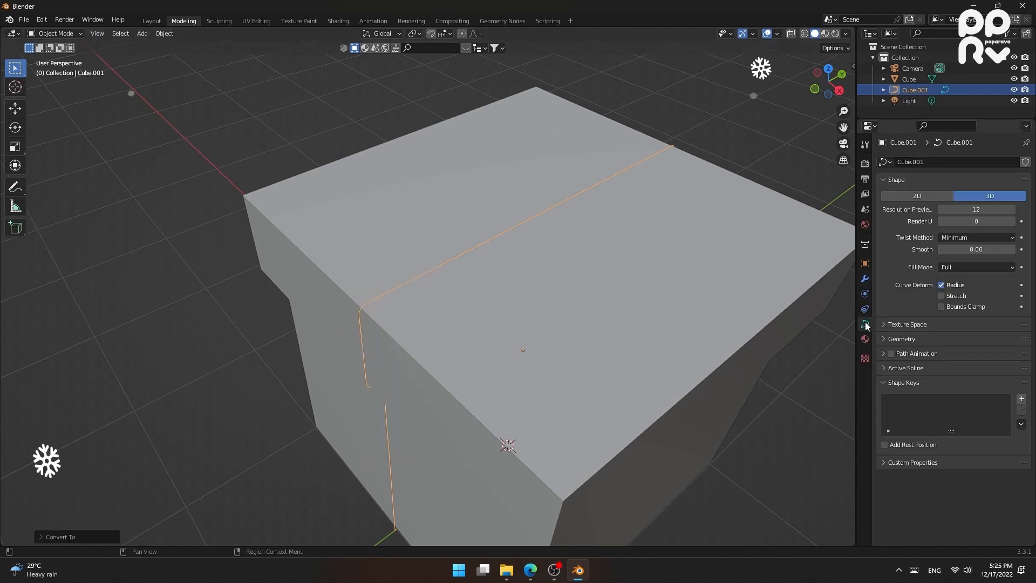
click(897, 339)
drag(958, 448, 977, 449)
drag(963, 367, 978, 367)
drag(978, 367, 980, 367)
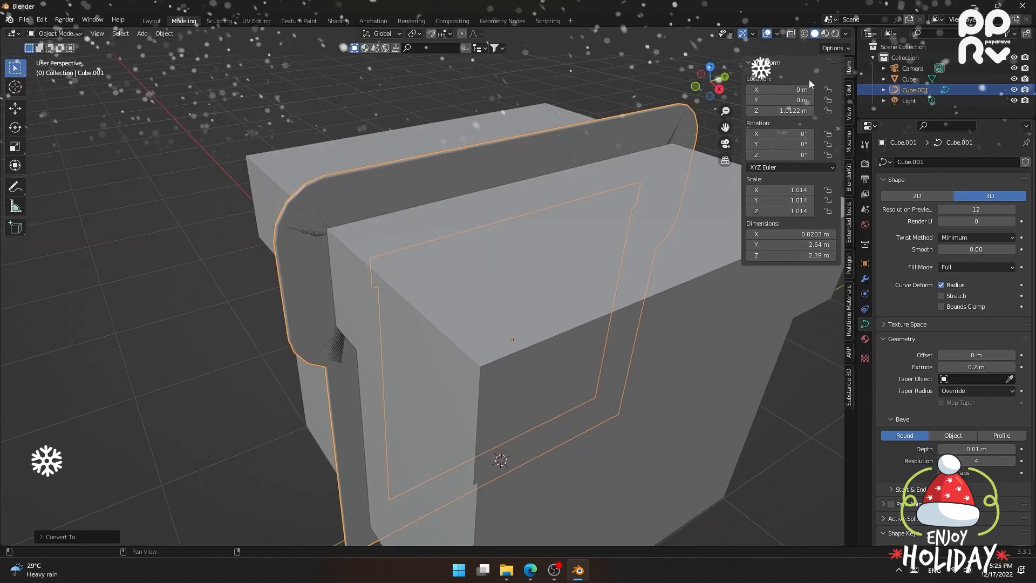
- Set the mean tilt of all the ribbon curve's control points to 90° so the ribbon lies flat against the box
key(Tab)
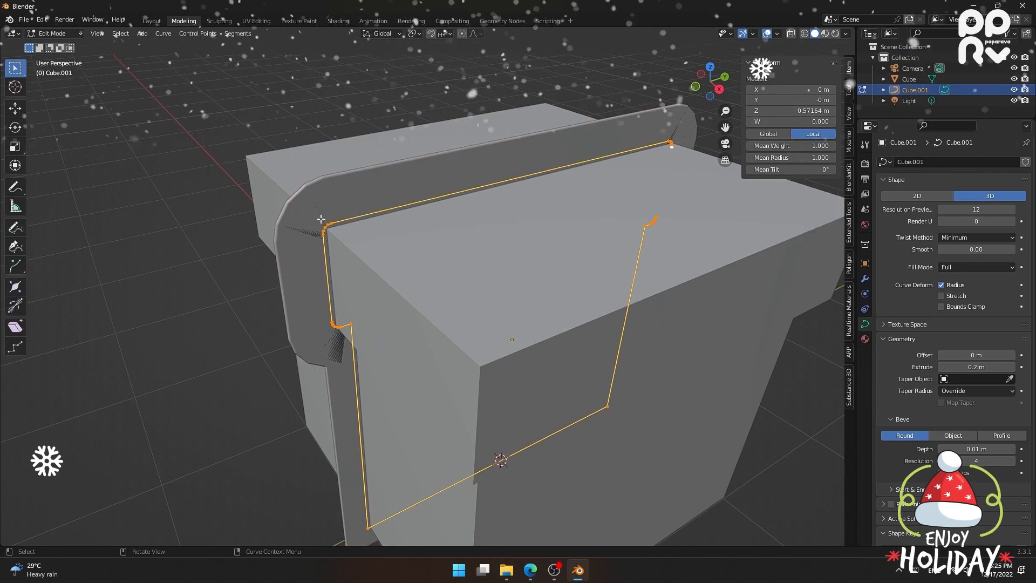
drag(791, 169, 775, 171)
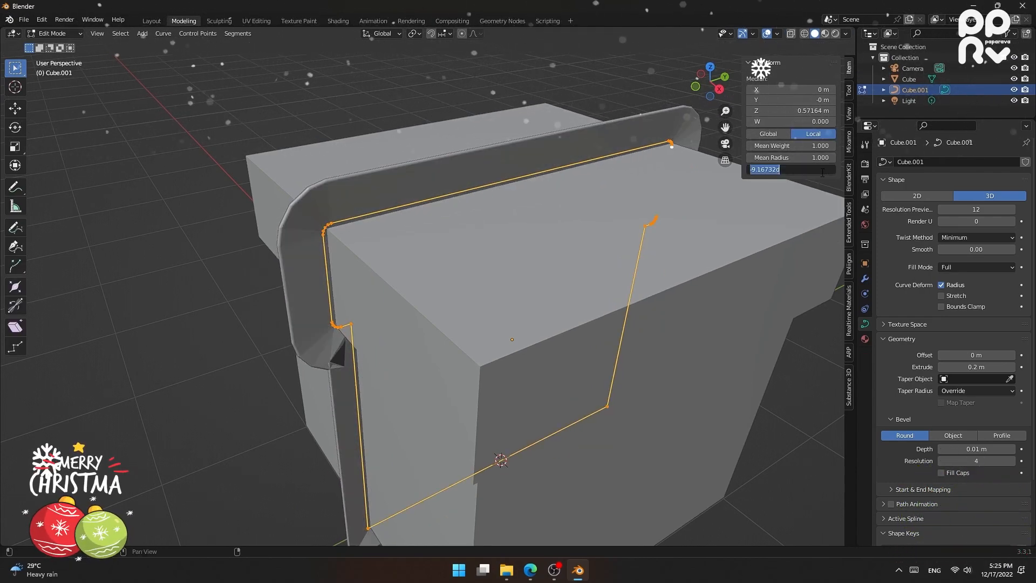
key(Return)
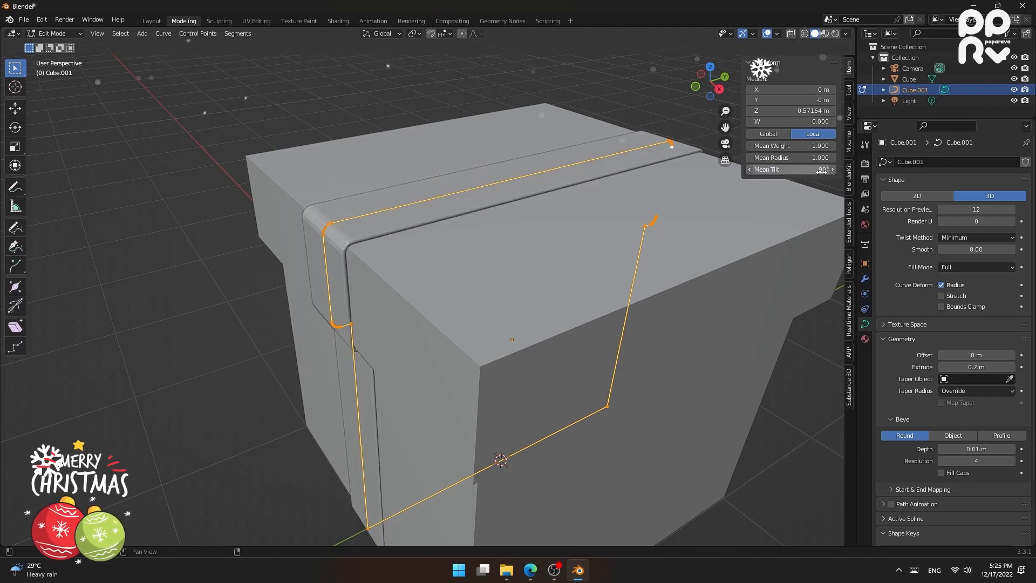
middle_drag(692, 241, 396, 220)
key(Tab)
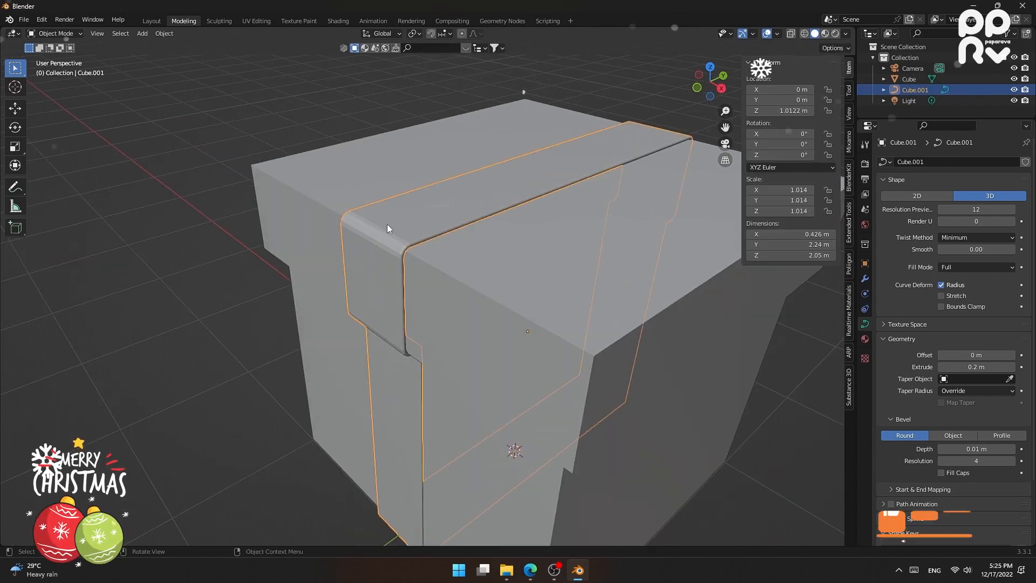
- Apply smooth shading to the ribbon curve and inspect its front strip
right_click(466, 196)
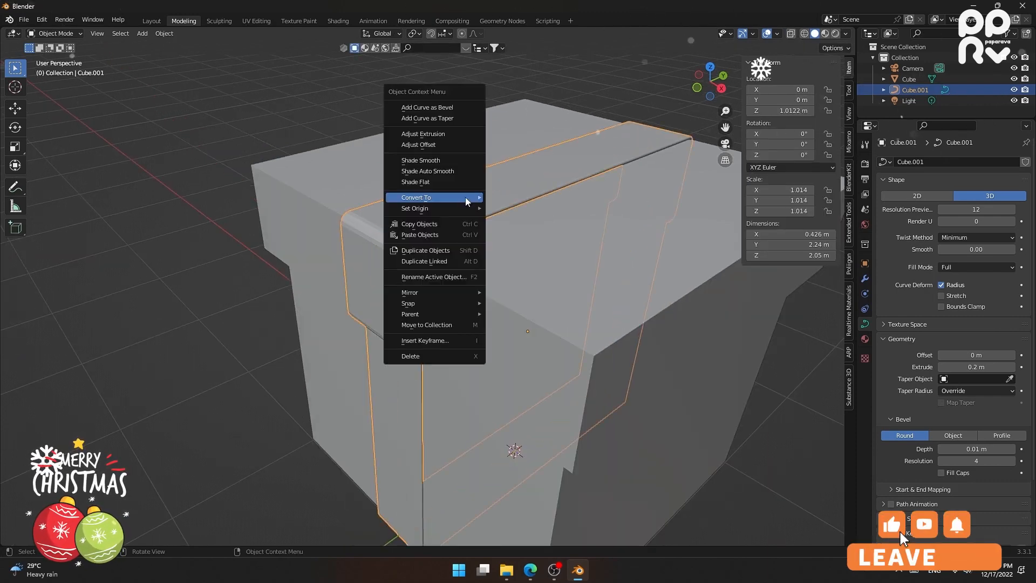
click(423, 165)
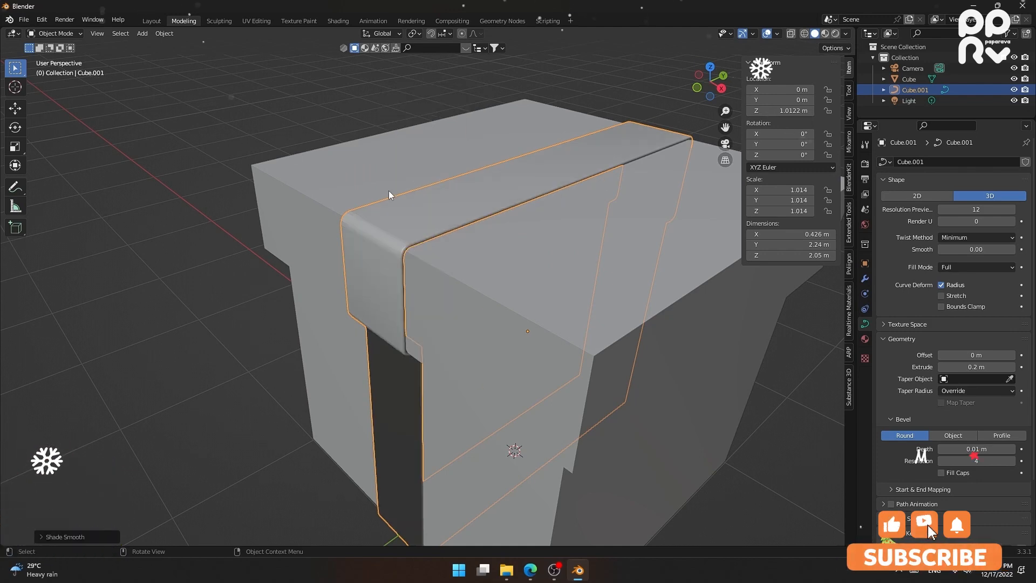
scroll(388, 191, up, 4)
shift+middle_drag(433, 430, 488, 233)
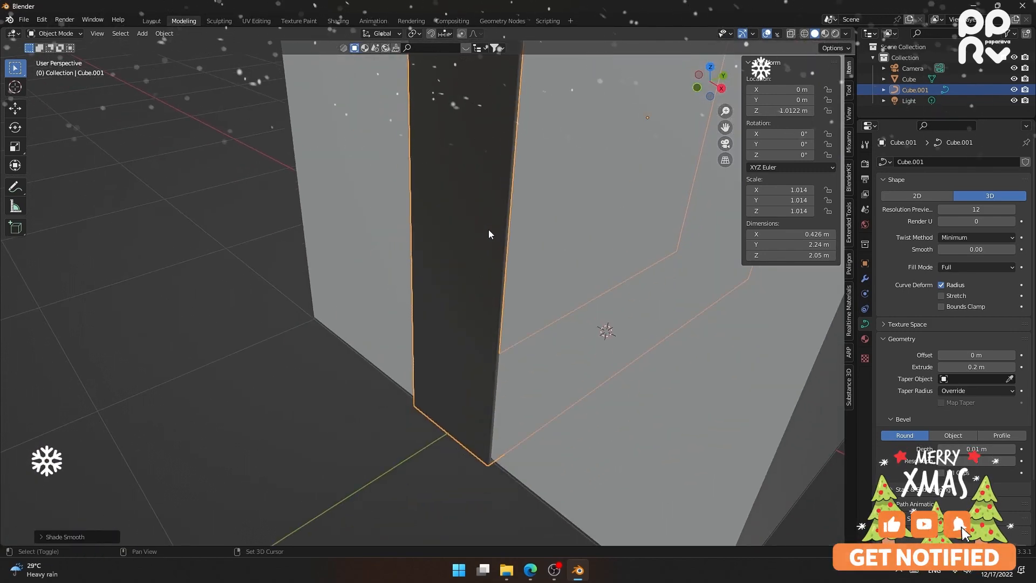
shift+middle_drag(513, 158, 488, 233)
scroll(488, 232, down, 5)
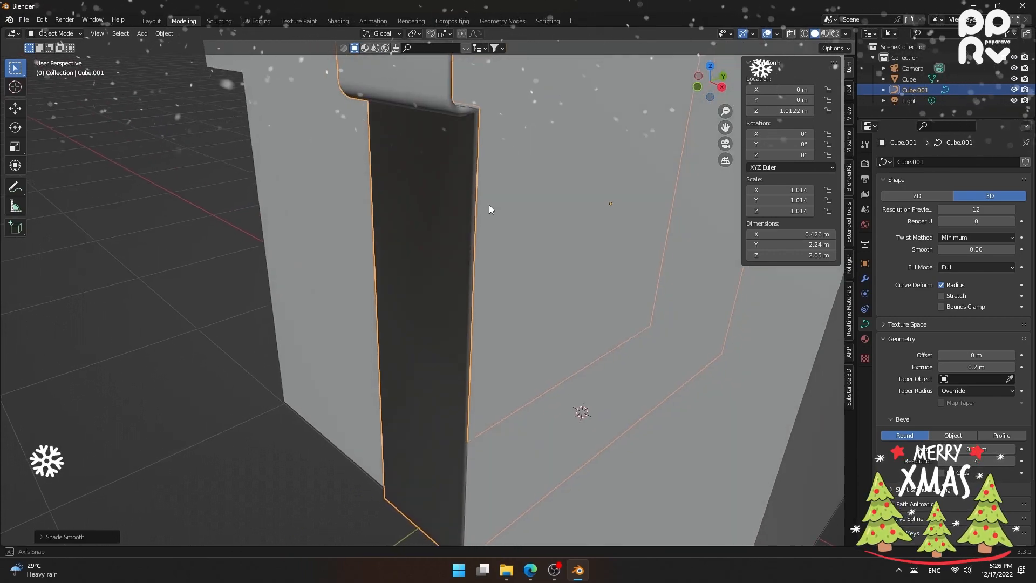
- Convert the ribbon curve to a mesh
right_click(360, 258)
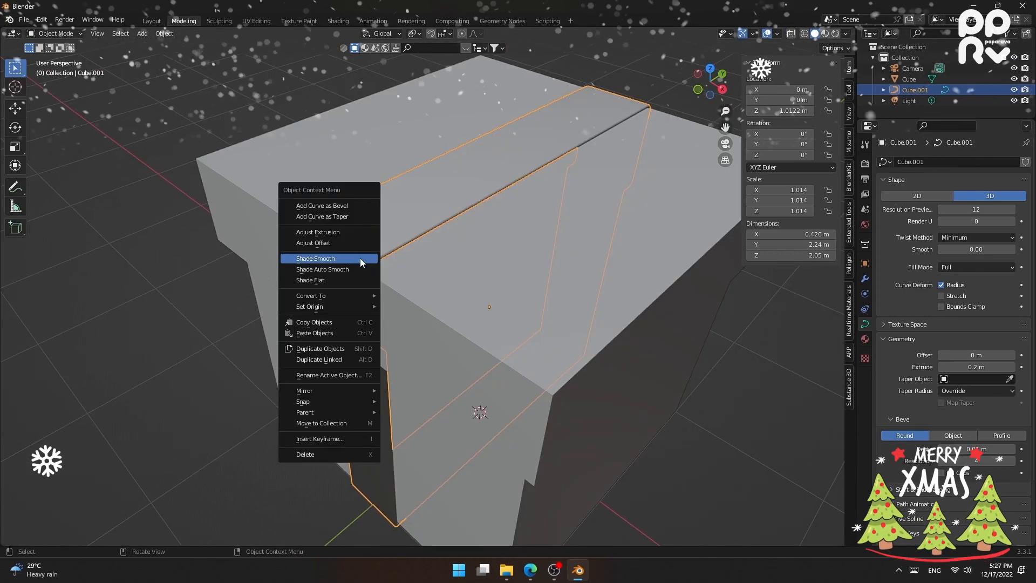
mouse_move(362, 297)
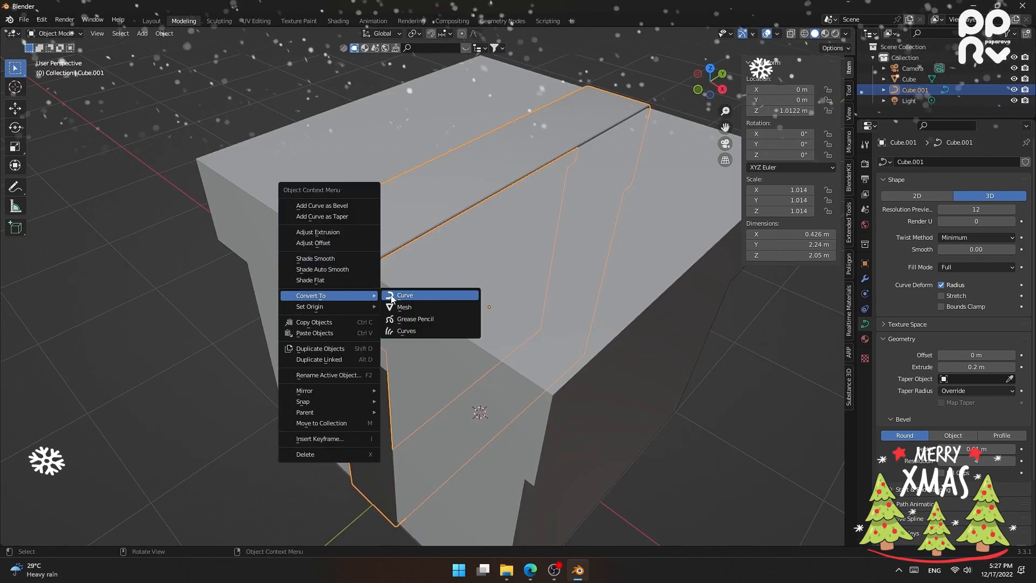
click(405, 307)
key(Tab)
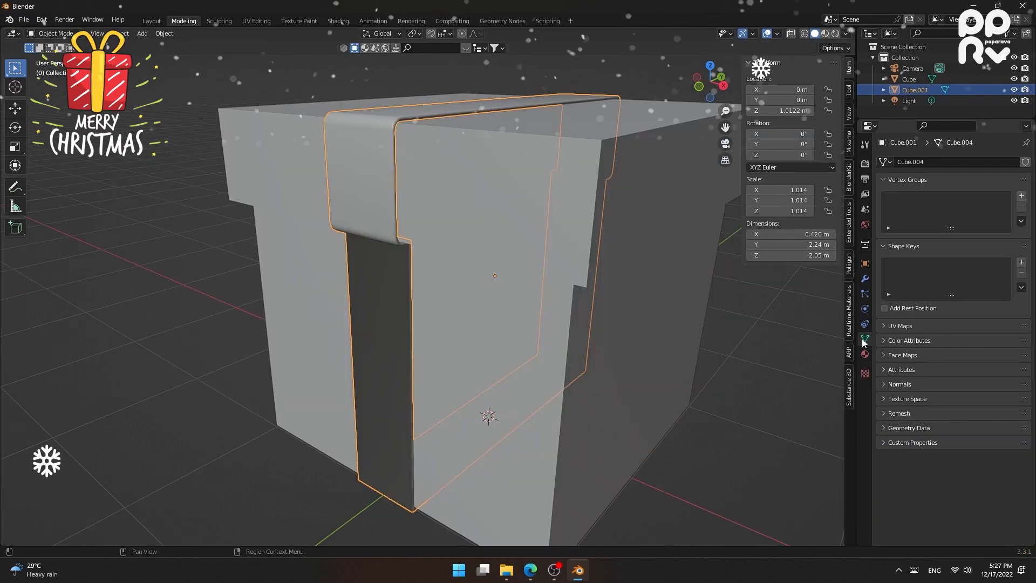
- Enable Auto Smooth at 30° in the ribbon mesh's normals settings
click(899, 384)
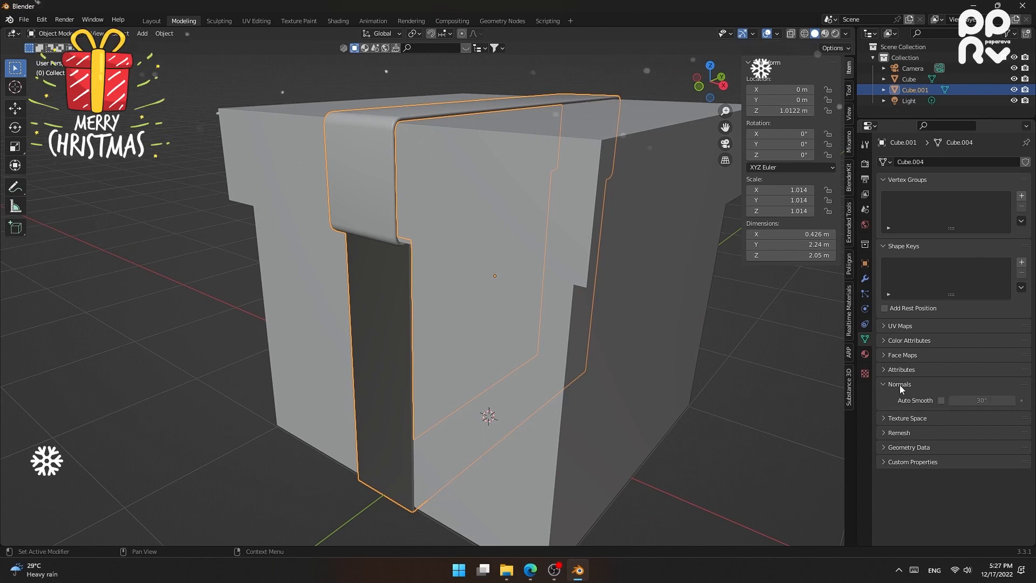
click(942, 400)
click(941, 400)
click(941, 400)
middle_drag(702, 351, 446, 246)
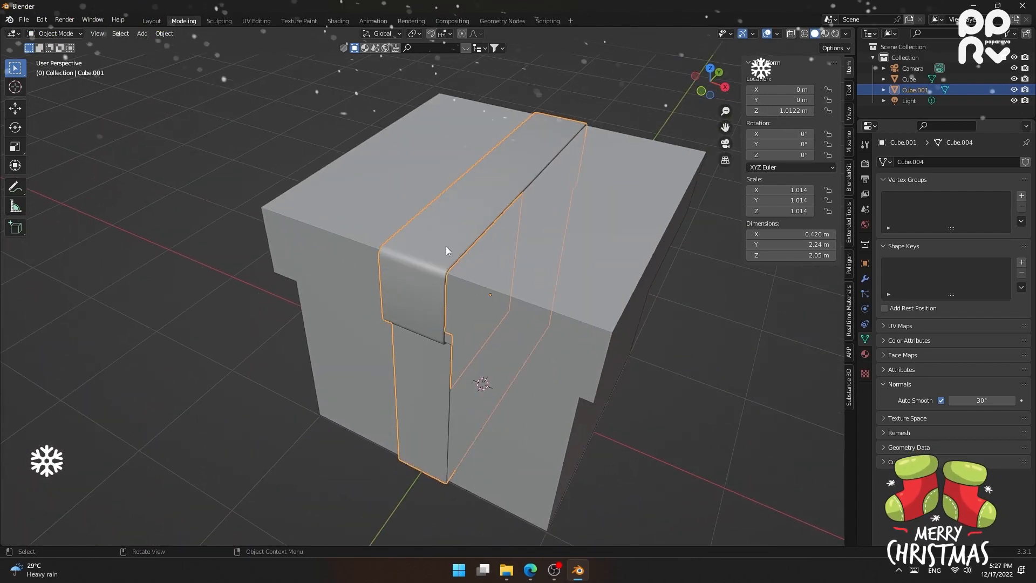
- Duplicate the ribbon in place and rotate the copy 90° about the Z axis to form a cross
key(shift+d)
right_click(341, 170)
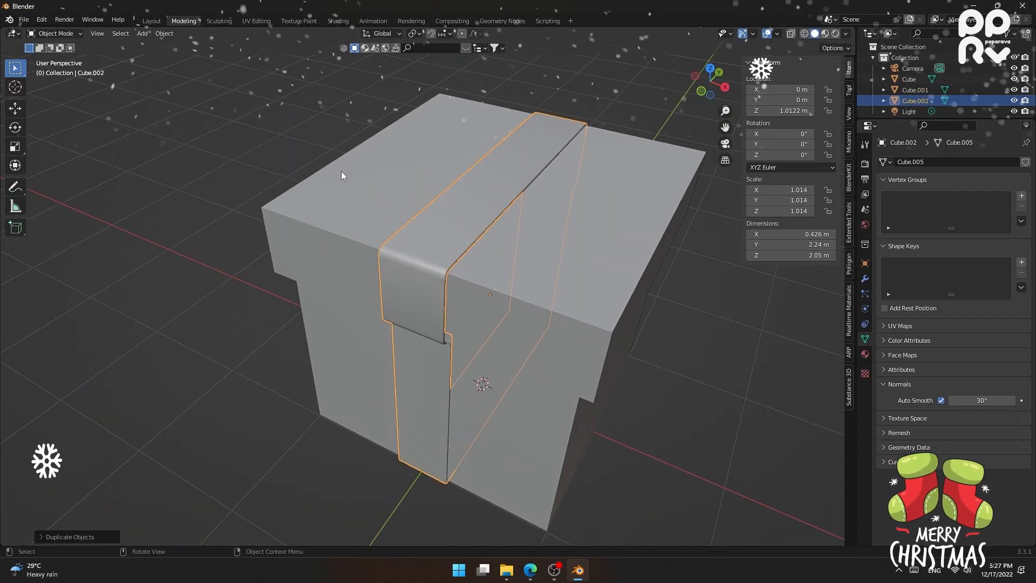
key(r)
key(z)
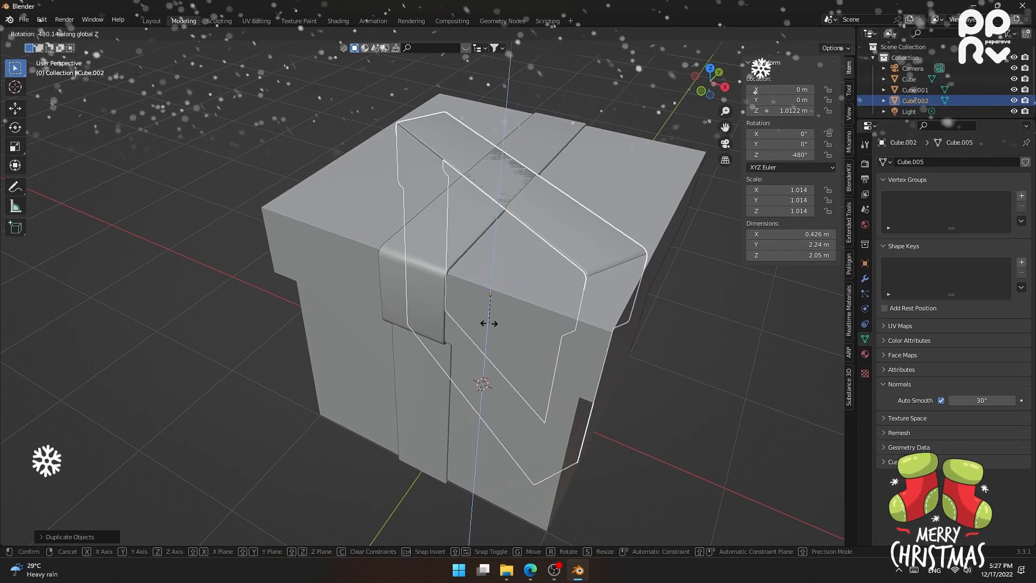
text(90)
key(Return)
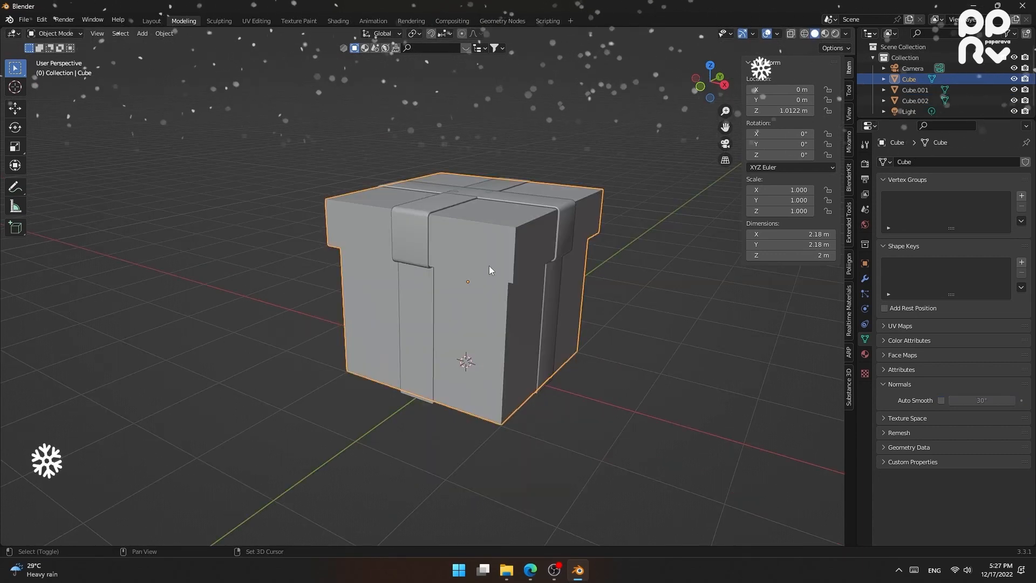
- Add a Bevel modifier to the box with an amount of 0.03 m and 4 segments
scroll(489, 266, up, 3)
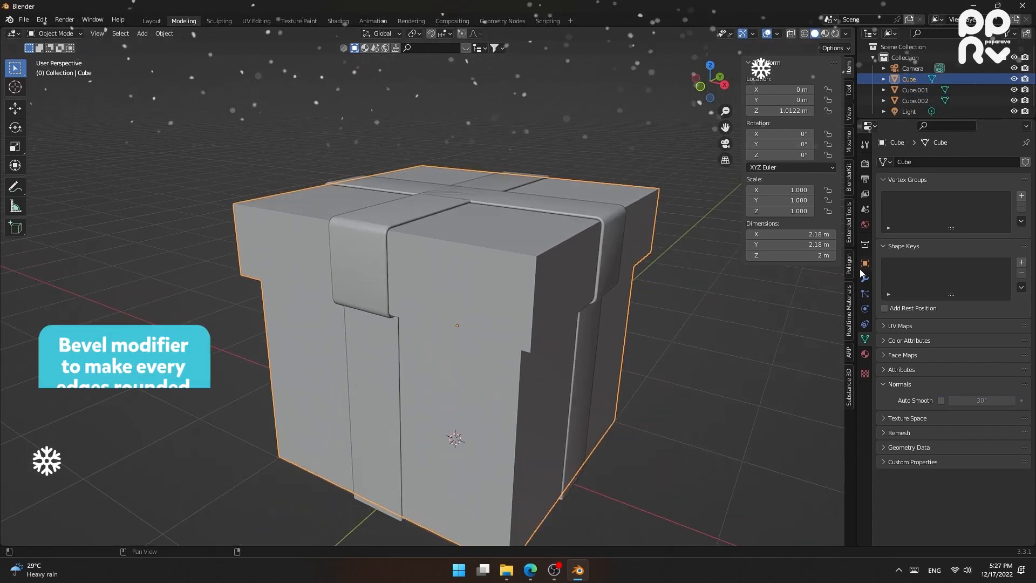
click(865, 277)
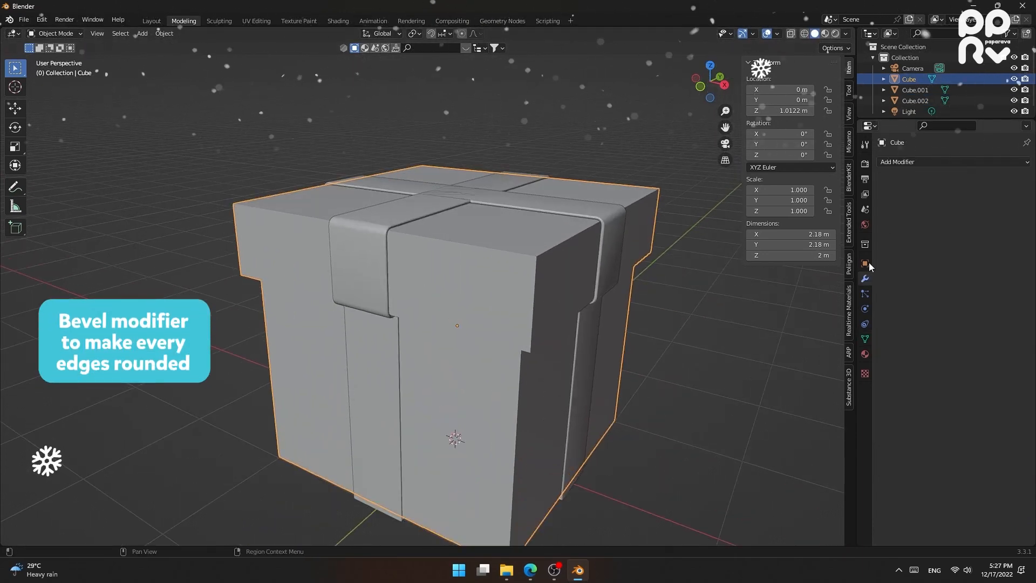
click(909, 163)
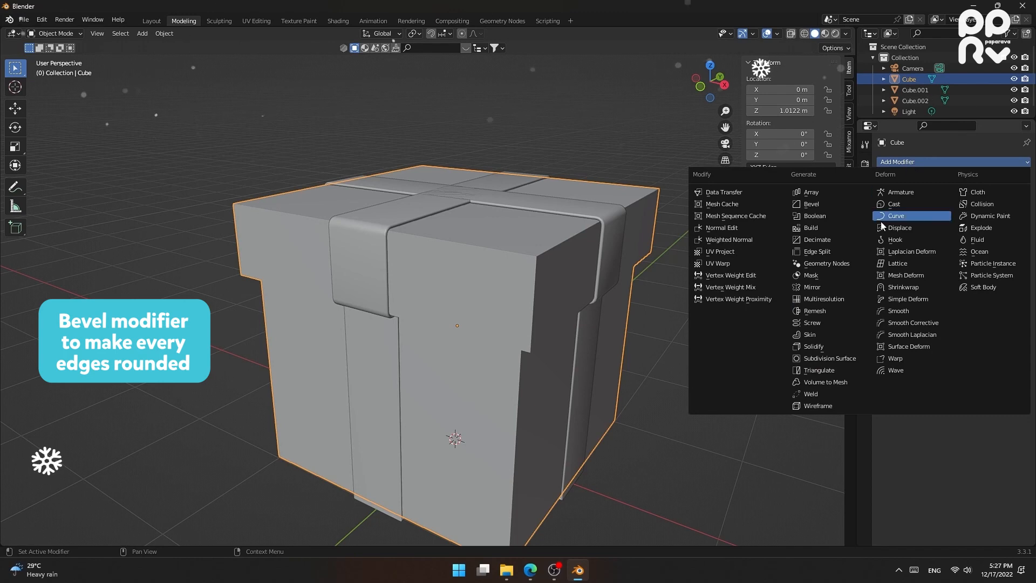
click(815, 204)
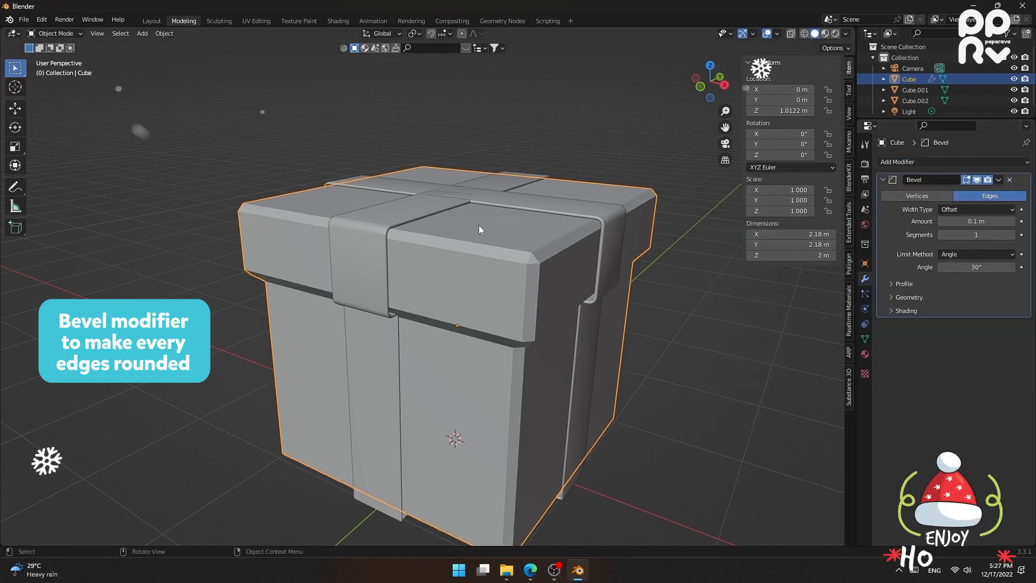
mouse_move(977, 221)
mouse_down()
mouse_move(961, 222)
mouse_move(990, 235)
mouse_up()
- Apply smooth shading to the bevelled gift box
right_click(525, 258)
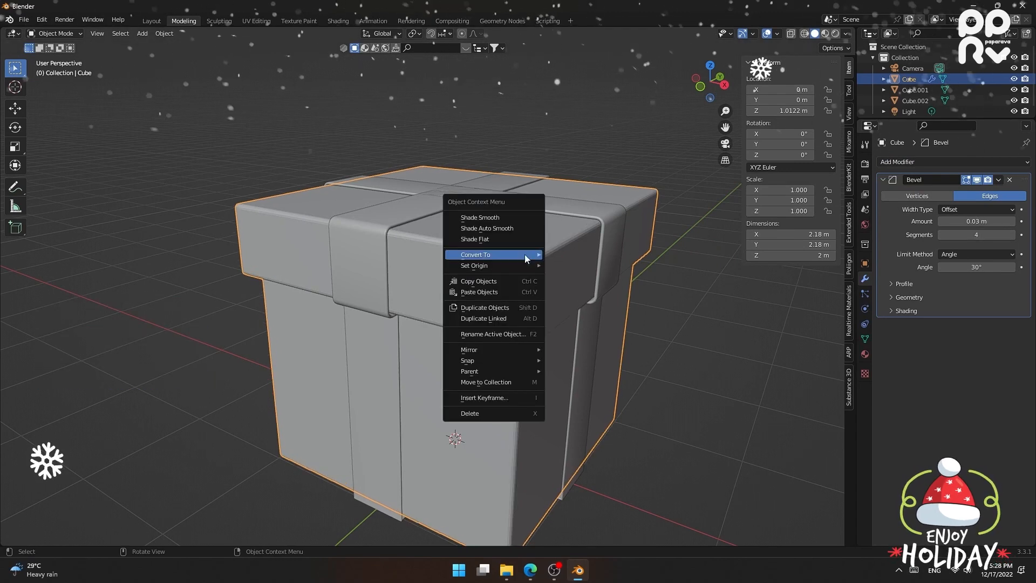
click(503, 219)
middle_drag(571, 404, 387, 238)
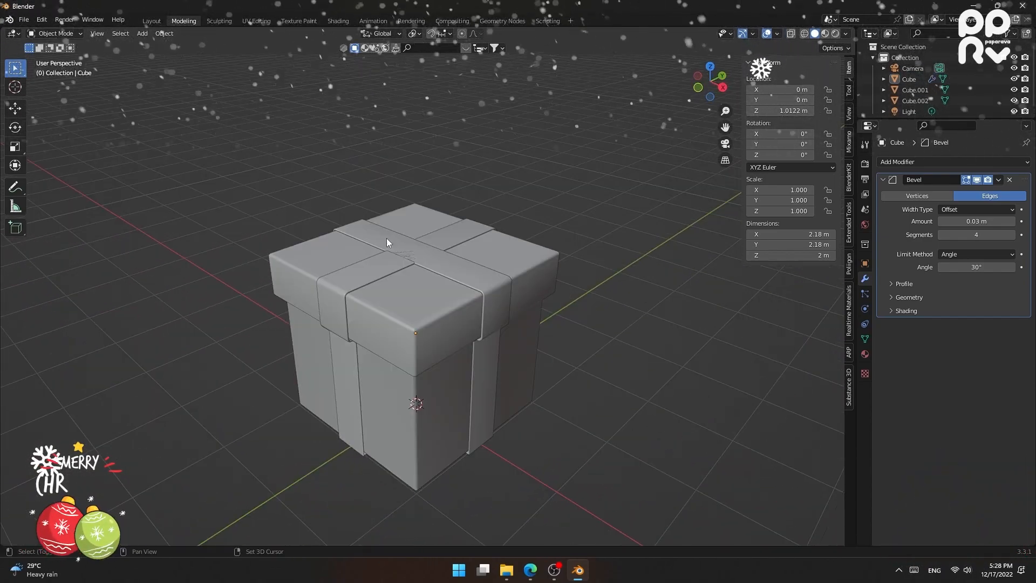
- Add a NURBS path, scale it to about 0.22, and place it on top of the lid with one end at the centre
key(shift+a)
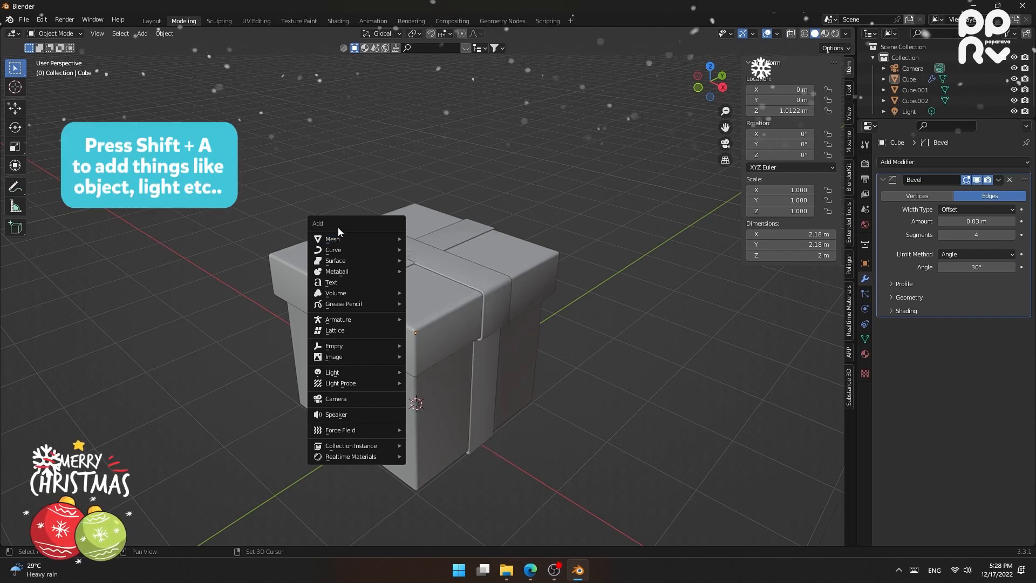
mouse_move(405, 251)
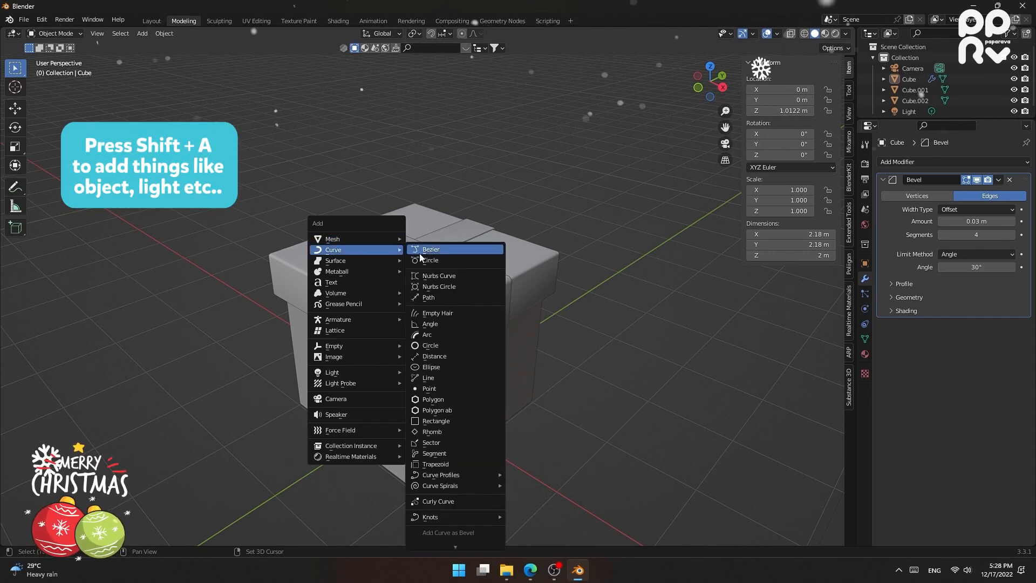
click(441, 296)
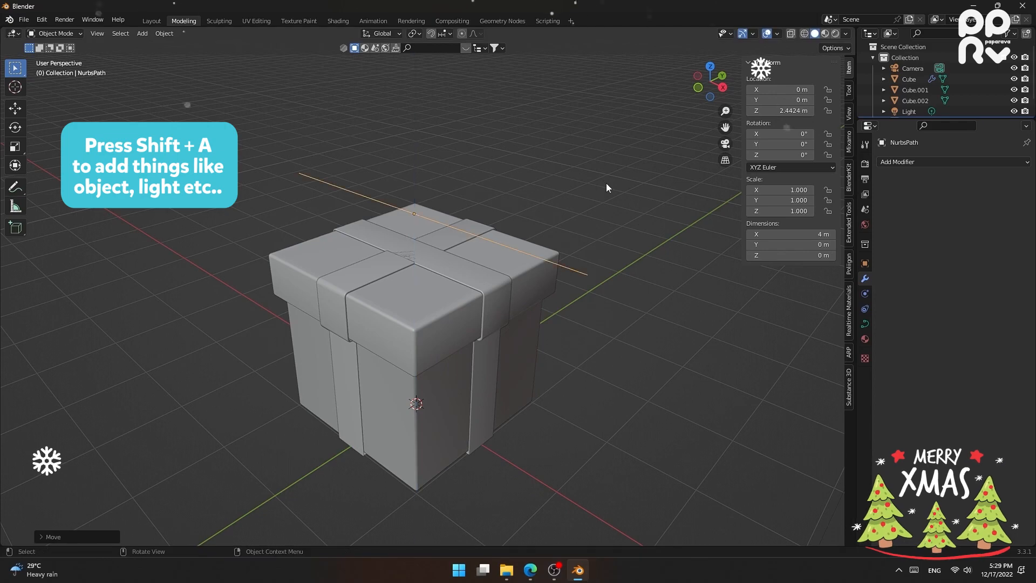
click(481, 259)
key(g)
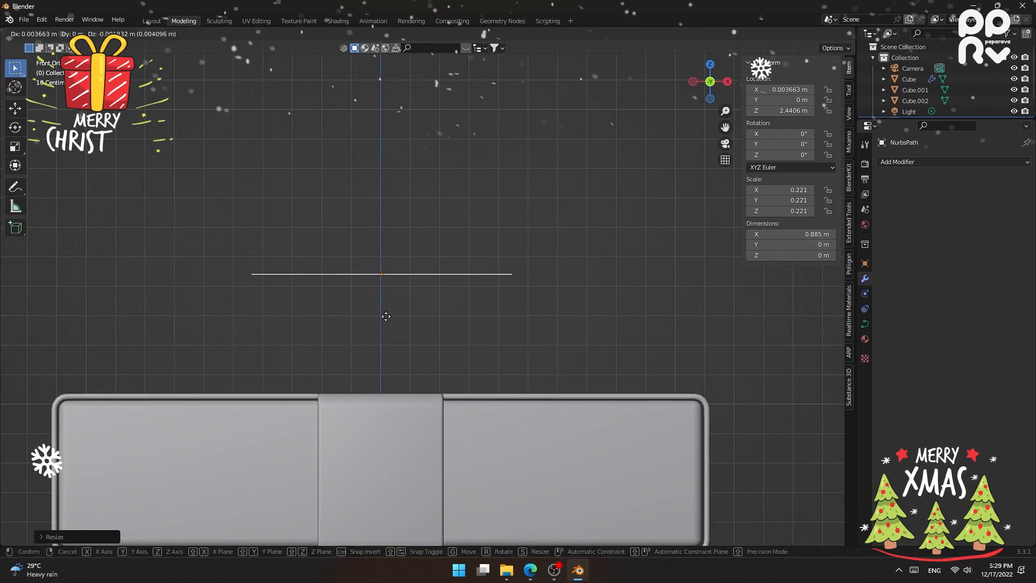
click(509, 428)
- Fold the far end of the NURBS path upward and back by repositioning its outer control points above the lid
key(Tab)
click(640, 389)
key(g)
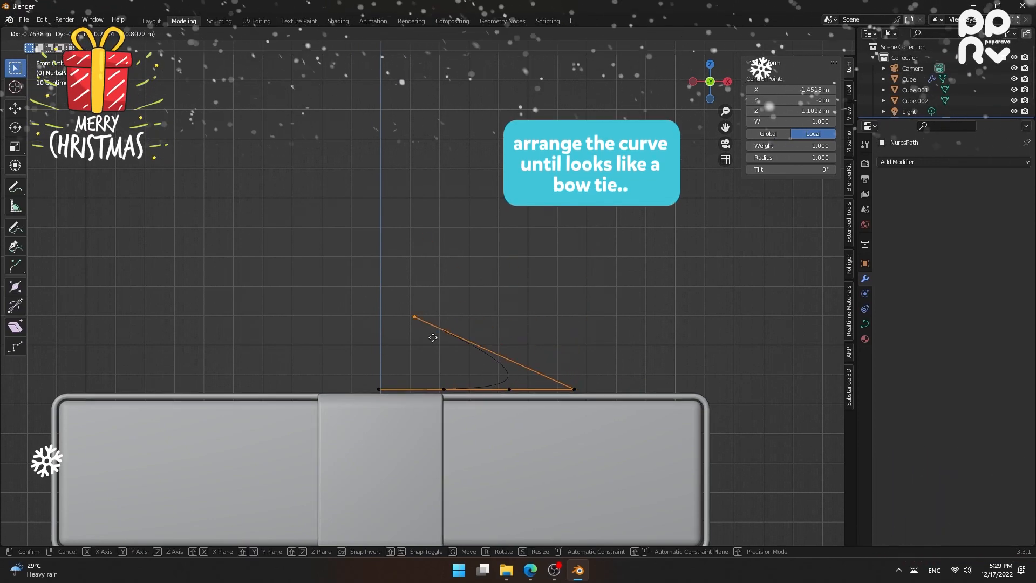
click(414, 346)
click(589, 389)
key(g)
click(496, 273)
click(522, 384)
key(g)
click(544, 386)
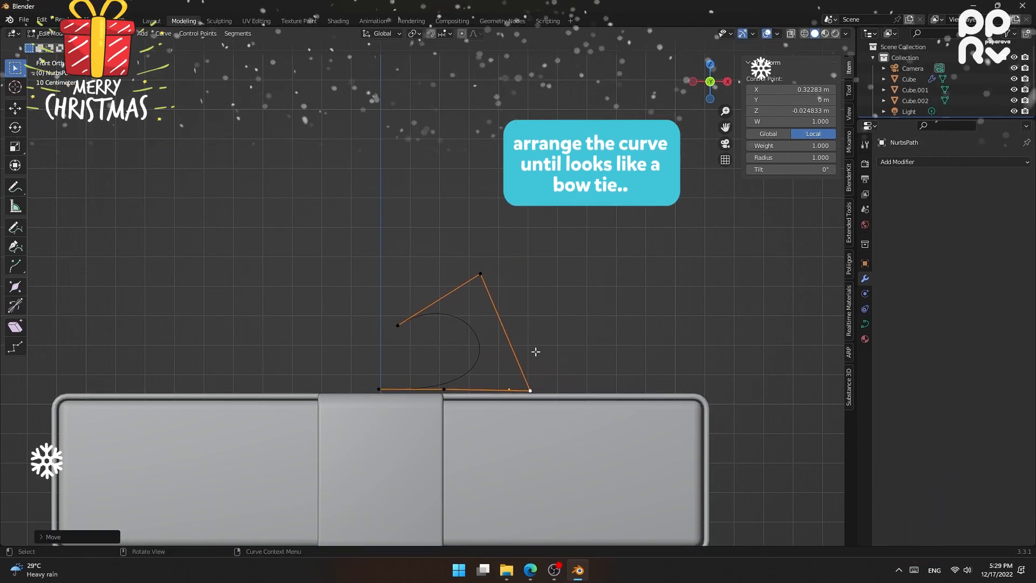
- Widen the curve's upper corner and bring its free end back down to the starting point, forming a teardrop bow loop
key(g)
click(495, 272)
key(g)
click(562, 276)
click(413, 319)
key(g)
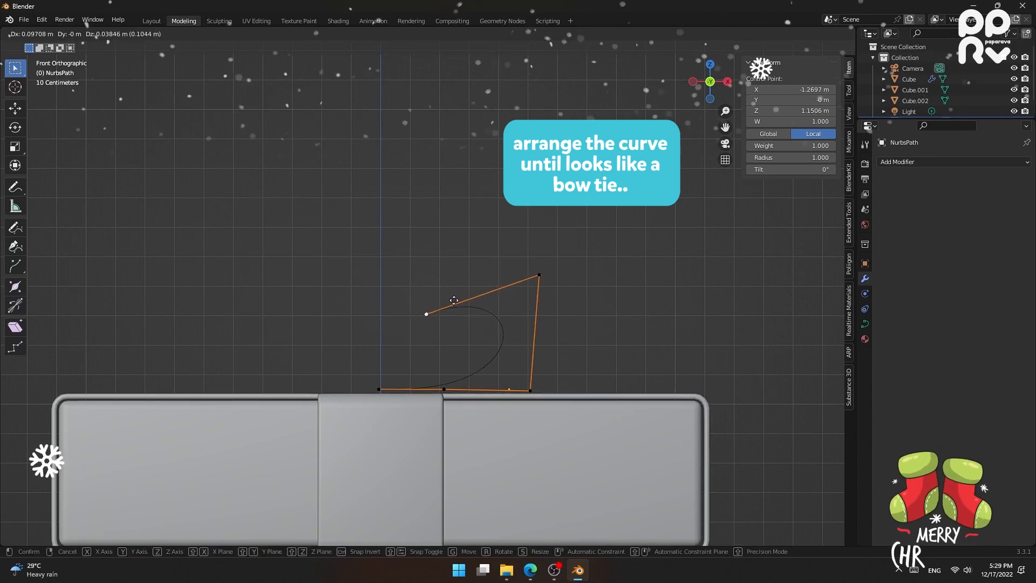
click(379, 369)
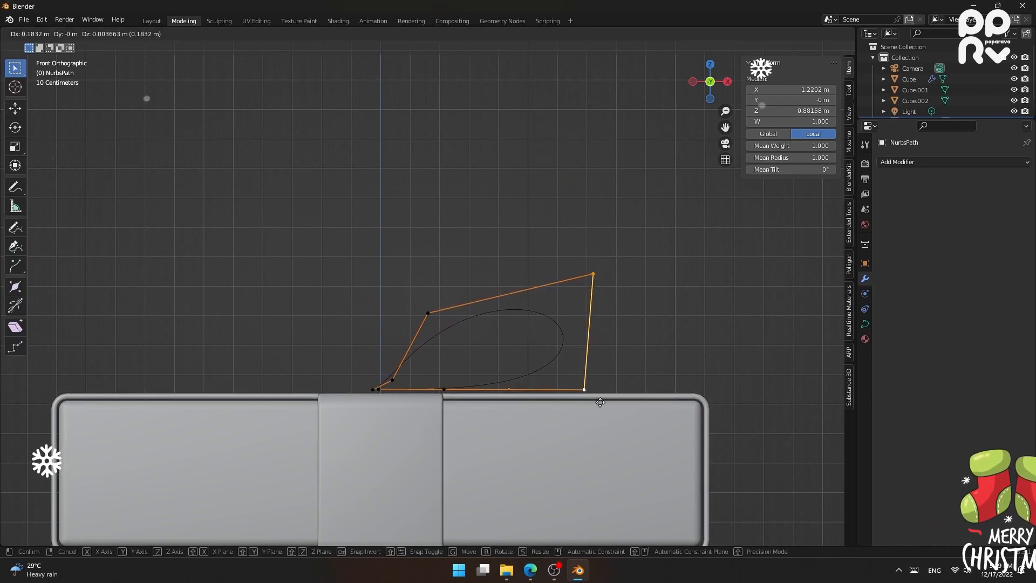
- Thicken the loop curve with a bevel depth of 0.09 m and an extrude of 0.3 m
middle_drag(609, 244, 503, 374)
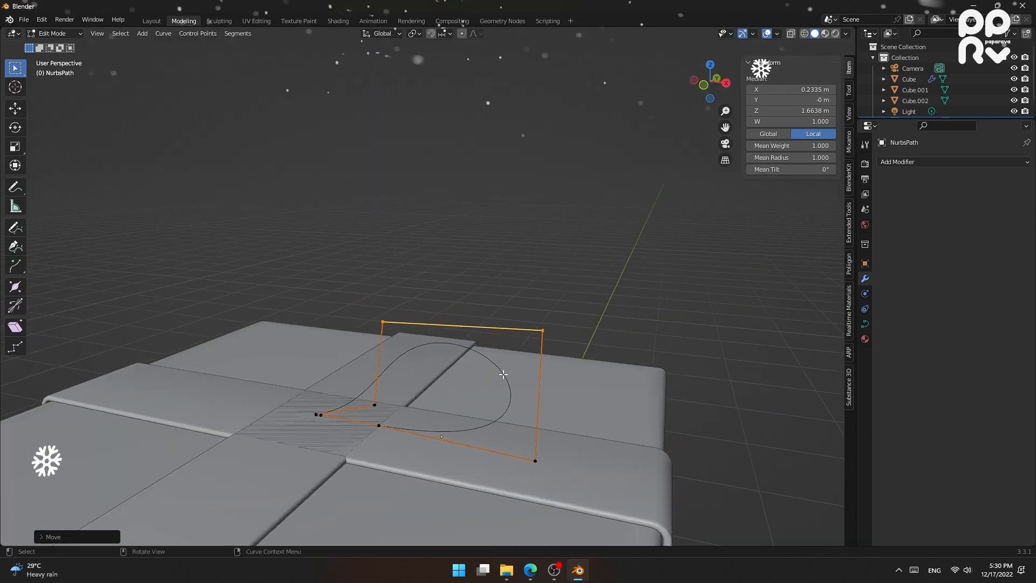
click(865, 324)
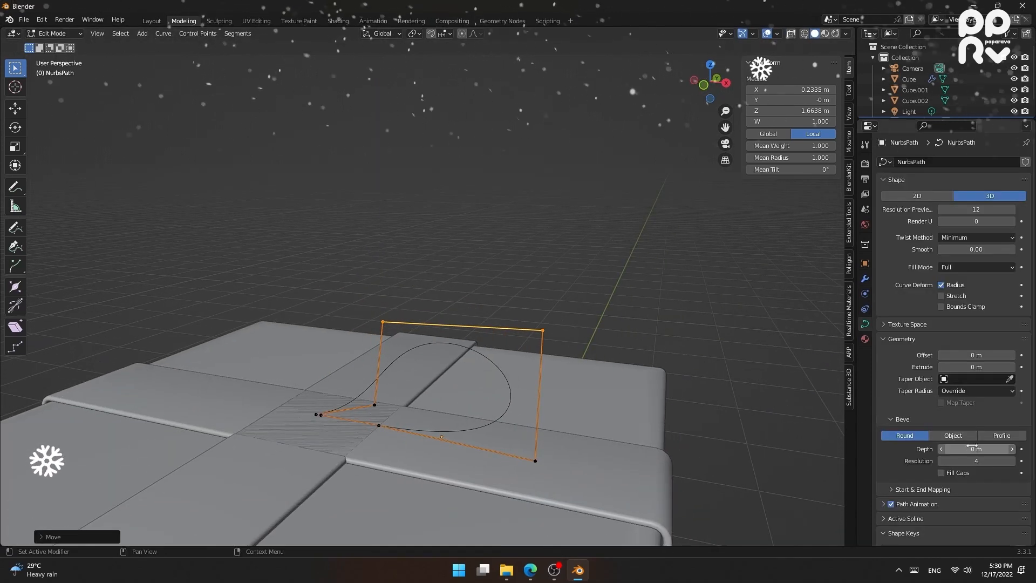
drag(973, 448, 1004, 448)
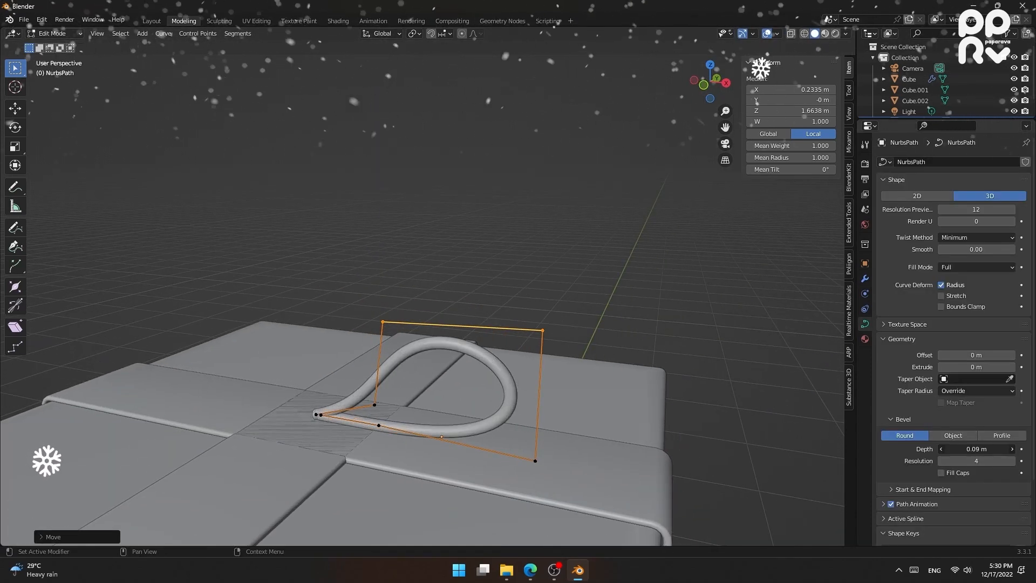
drag(972, 367, 1014, 367)
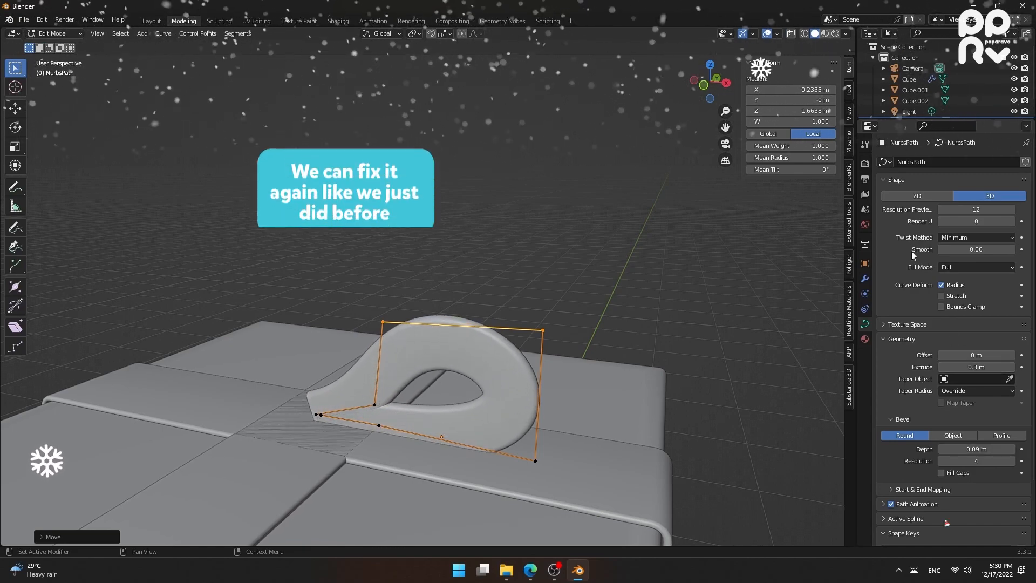
- Tilt all of the loop's control points to 90° and set the curve's extrude to 0.86 m
key(a)
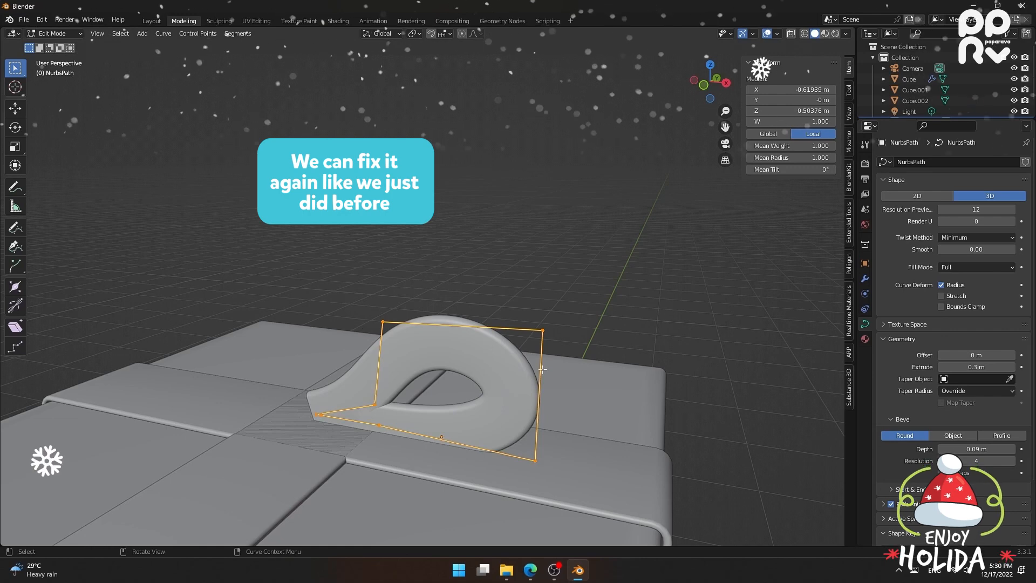
drag(778, 170, 760, 169)
click(780, 171)
text(90)
key(Return)
middle_drag(460, 312, 526, 384)
drag(972, 367, 1007, 367)
- Shrink the curve radius at the loop's inner ends to about 0.61 to taper the ribbon toward the box centre
middle_drag(518, 373, 558, 379)
middle_drag(370, 464, 413, 415)
click(416, 449)
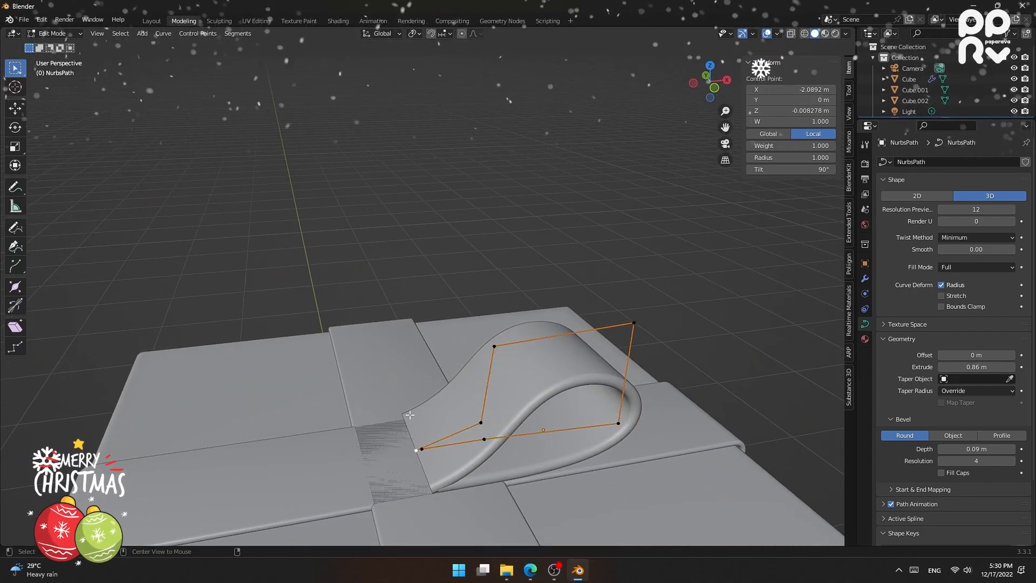
key(alt+s)
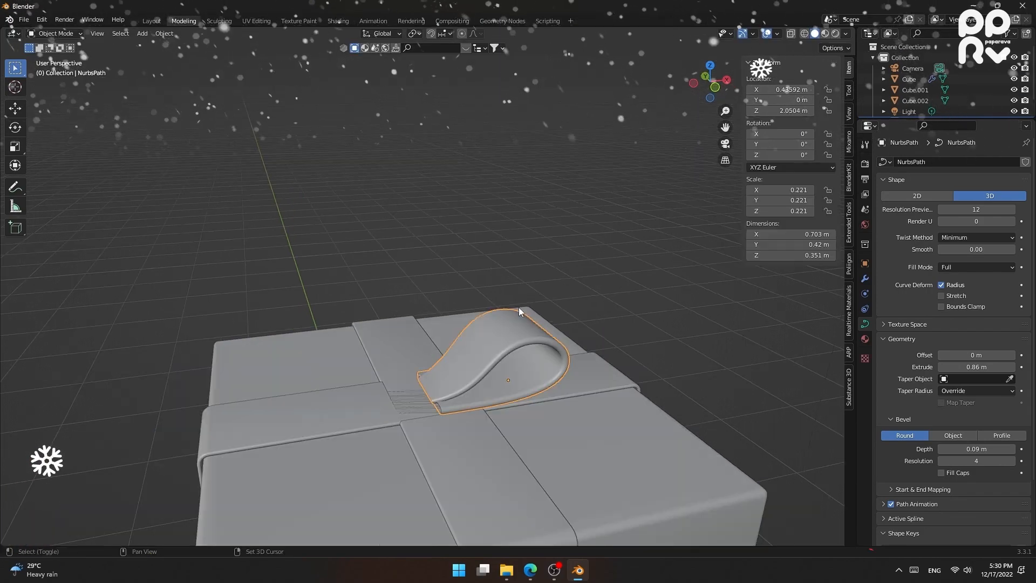
- Duplicate the bow loop in place, rotate the copy 180° about Z, and move it along X to the opposite side
key(shift+d)
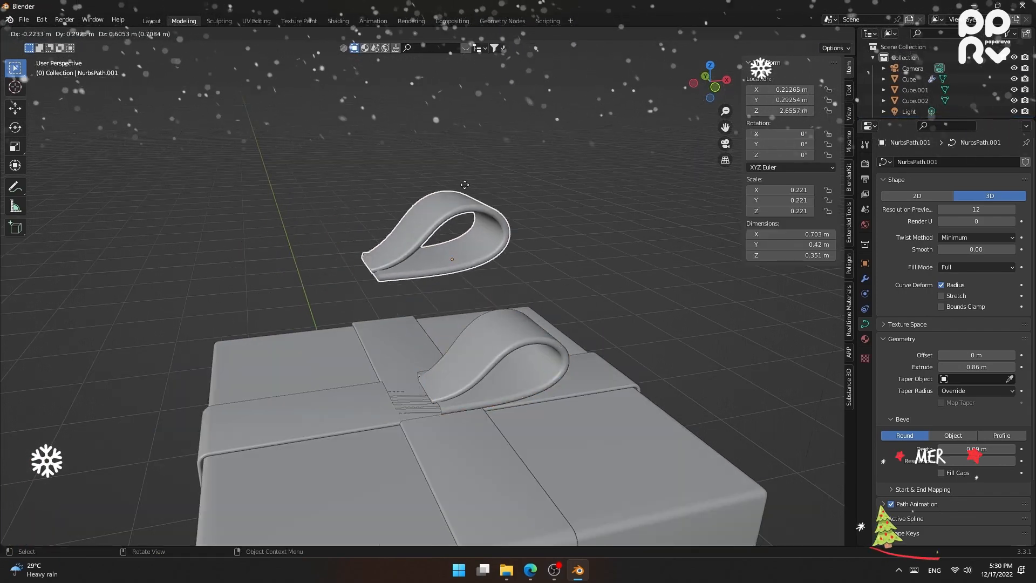
right_click(425, 195)
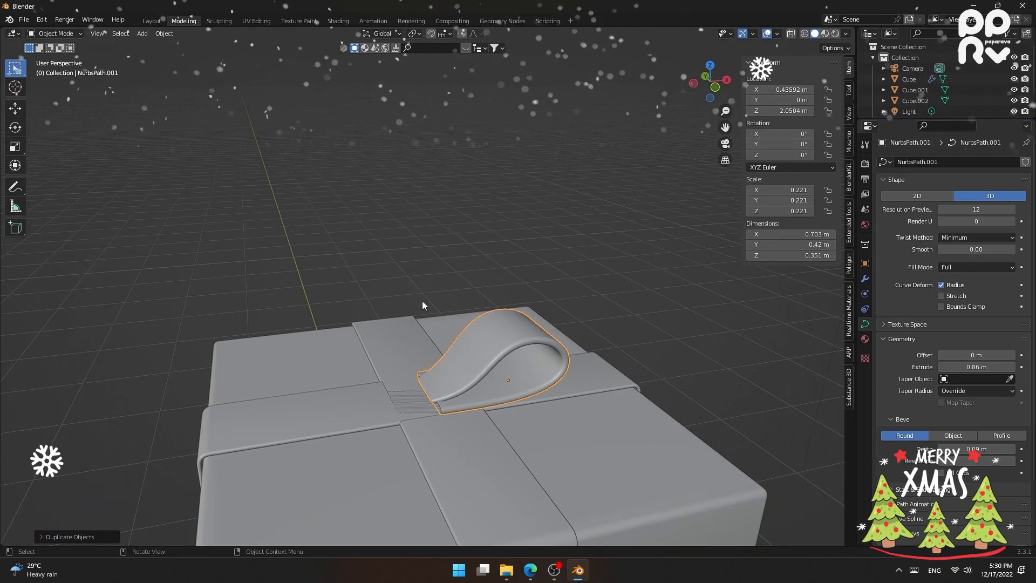
key(r)
key(z)
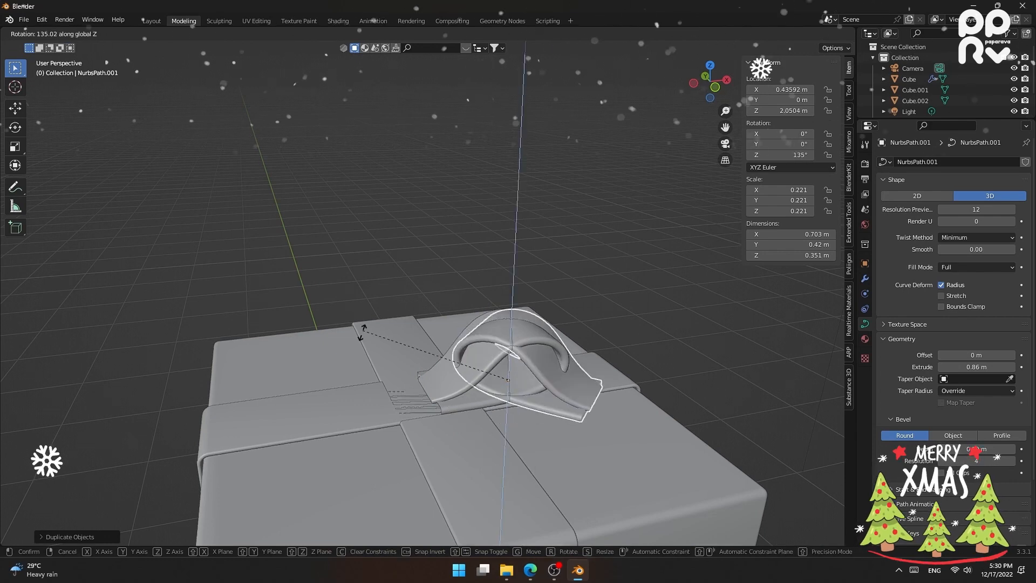
click(365, 345)
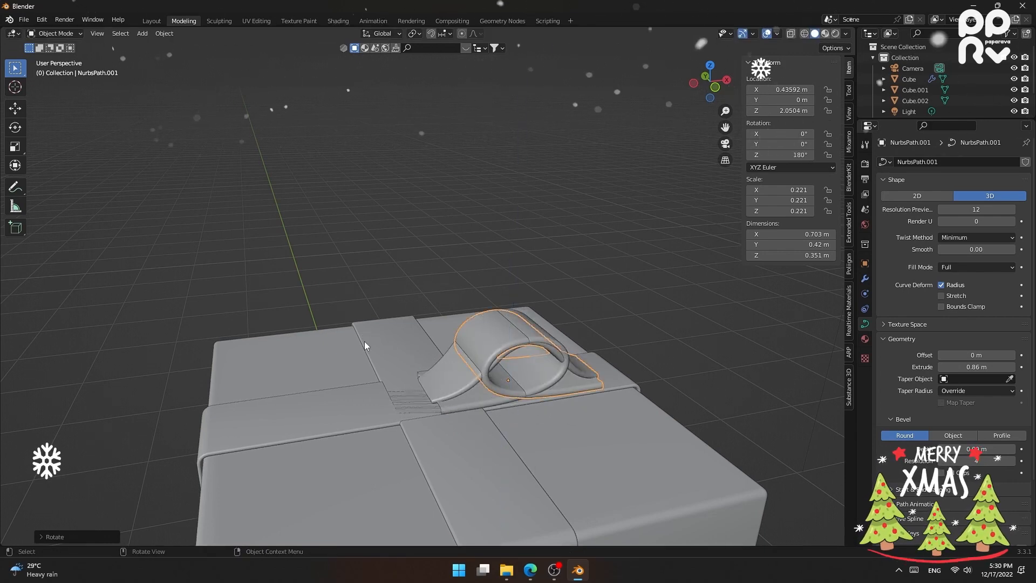
middle_drag(365, 345, 475, 340)
key(g)
key(x)
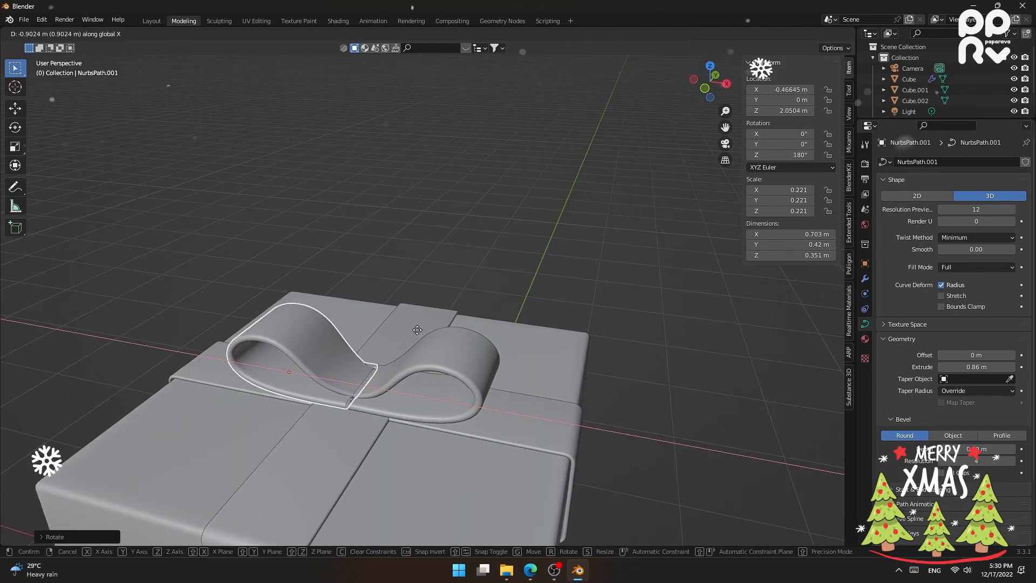
click(417, 330)
- Duplicate both bow loops in place and rotate the copies 90° about the Z axis
shift+click(426, 392)
middle_drag(425, 392, 438, 408)
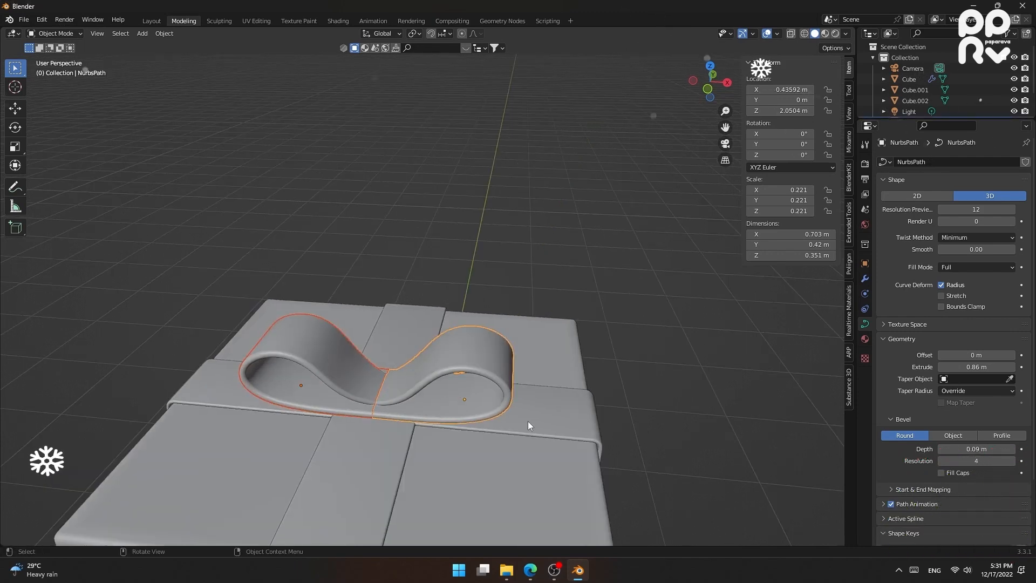
key(shift+d)
key(Escape)
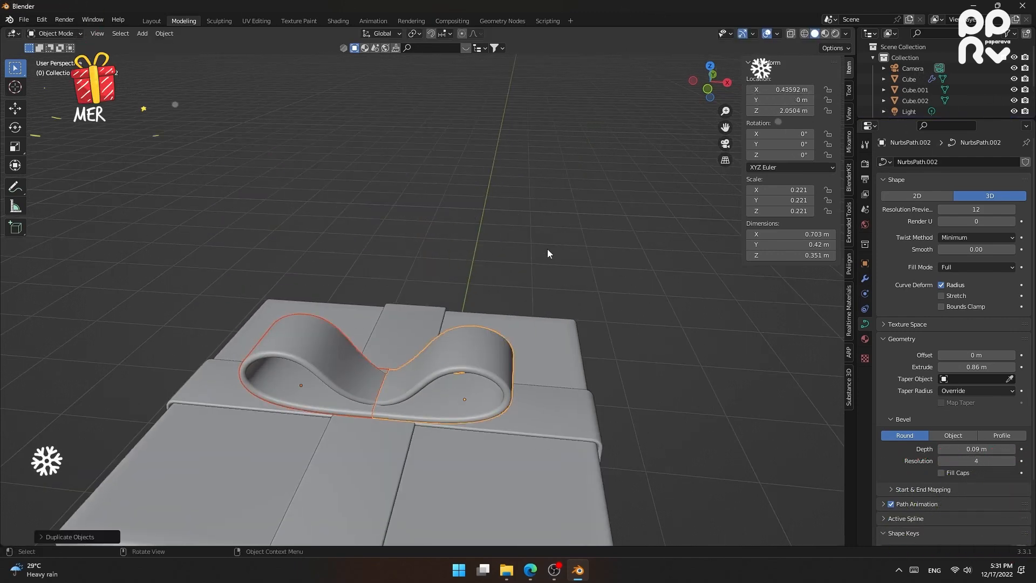
key(r)
key(z)
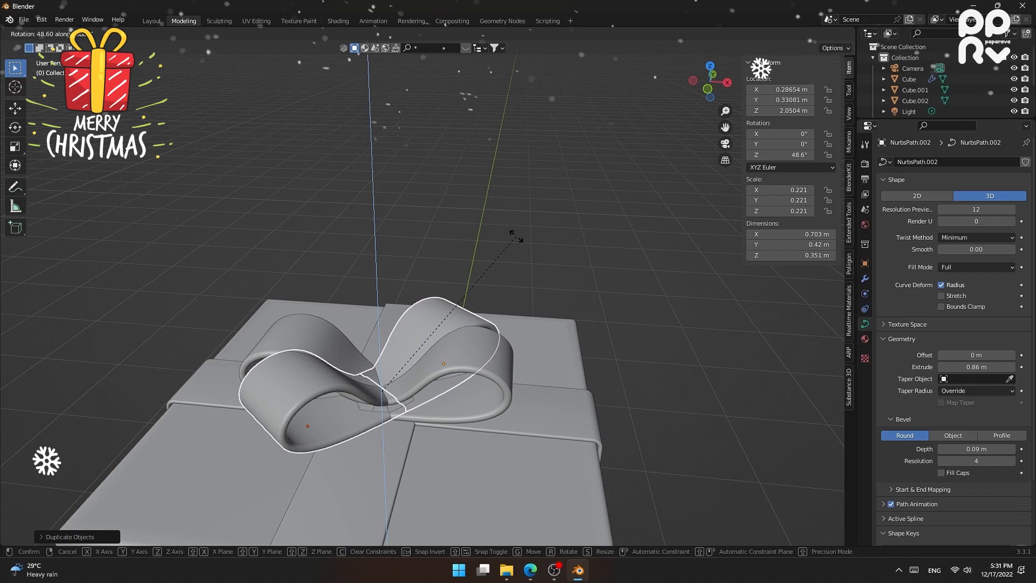
text(90)
key(Return)
- In top view, move the four bow loops outward along the ribbons, leaving a gap around the centre
key(KP_7)
key(g)
click(451, 335)
key(g)
click(538, 376)
click(509, 387)
key(g)
click(533, 389)
click(335, 398)
key(g)
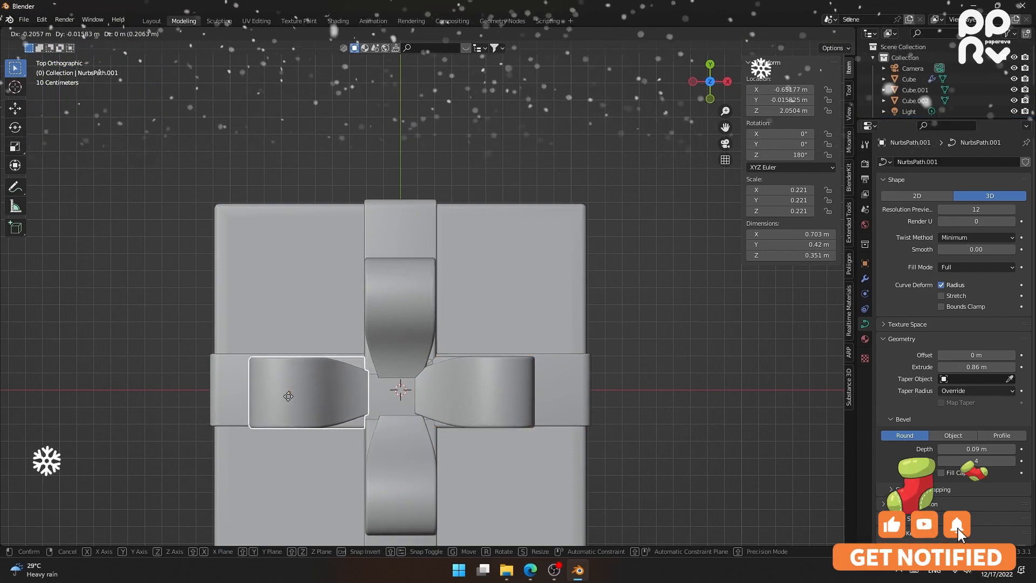
click(405, 354)
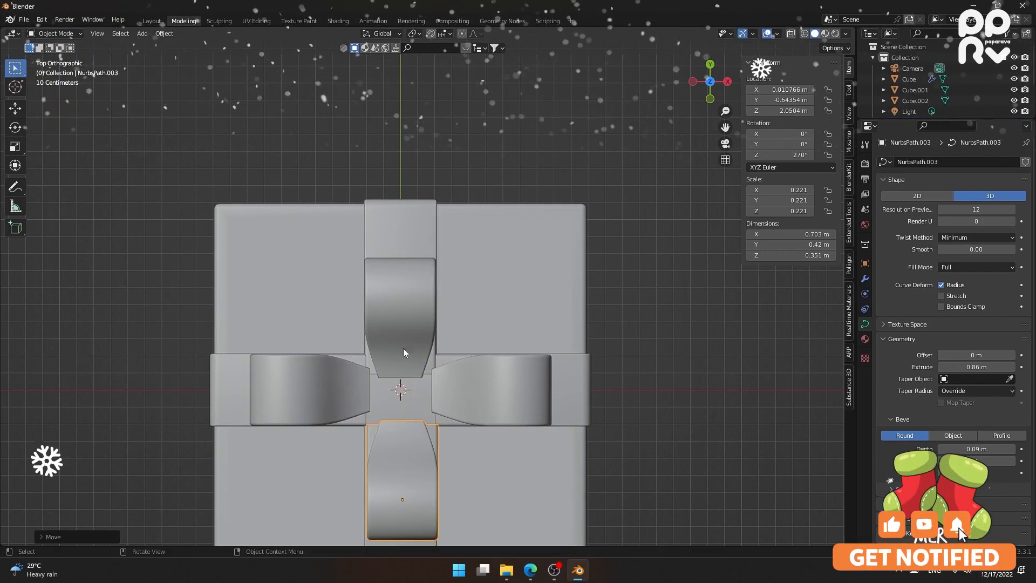
click(406, 350)
key(g)
click(474, 301)
- Select all four bow loops and join them into a single curve object
scroll(474, 301, up, 1)
shift+click(485, 416)
shift+click(249, 393)
shift+click(401, 507)
scroll(405, 442, down, 1)
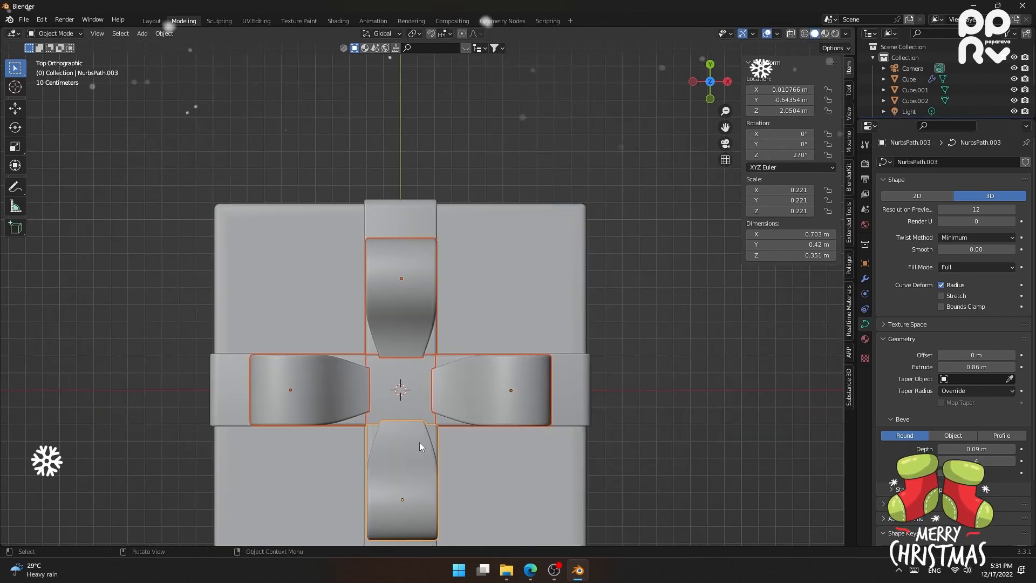
key(g)
right_click(463, 355)
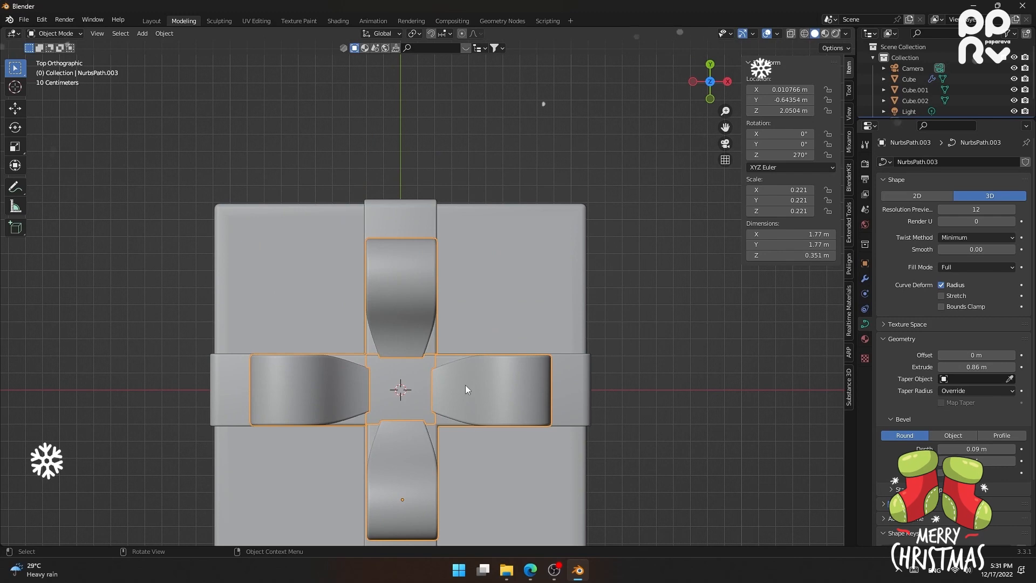
- Move the inner end control points of the joined bow's loops to the centre of the lid so the loops meet
key(Tab)
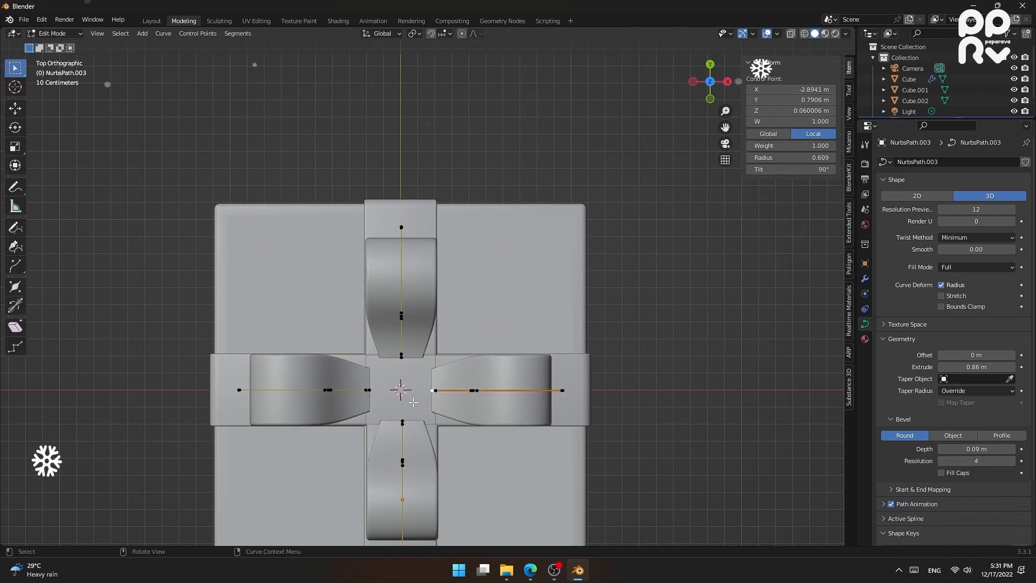
scroll(413, 402, up, 3)
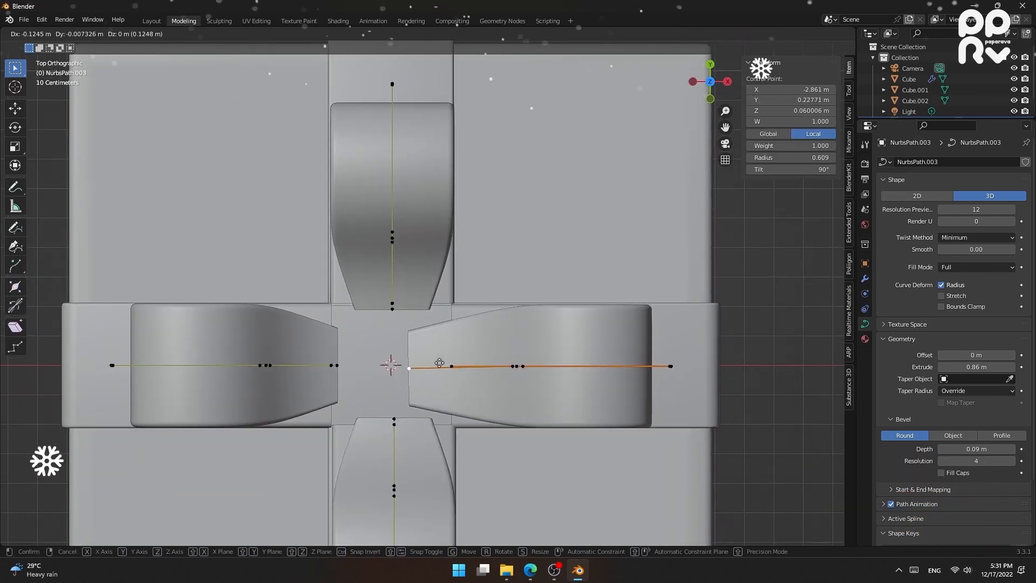
key(g)
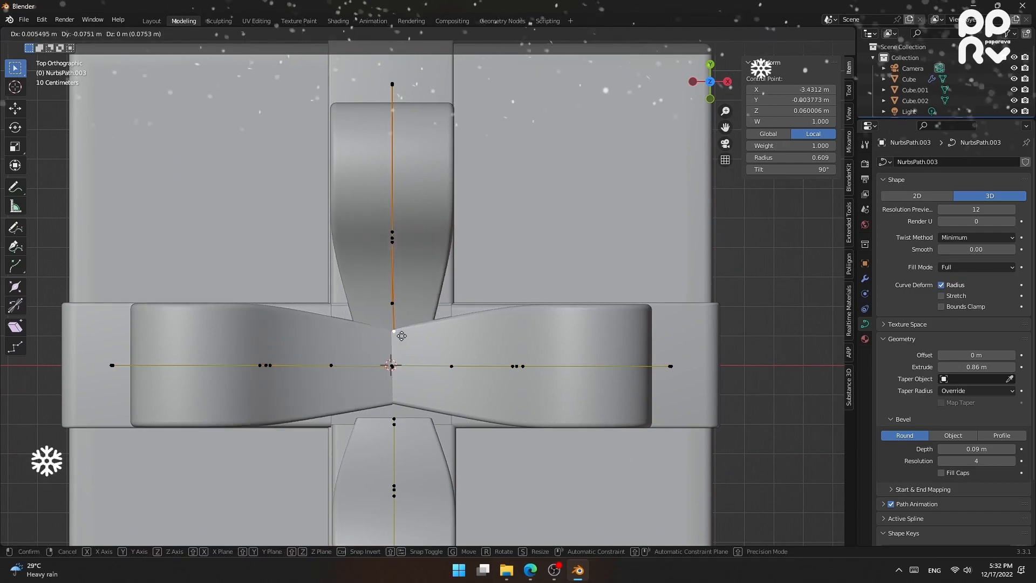
middle_drag(411, 398, 534, 319)
key(Tab)
scroll(534, 319, down, 6)
middle_drag(646, 333, 371, 308)
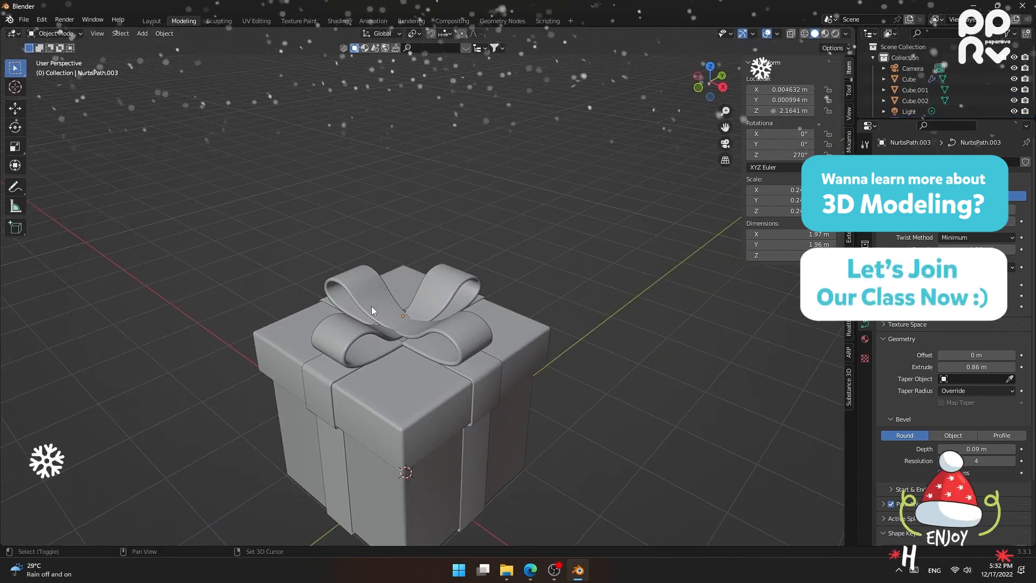
- Add a UV sphere, raise it along Z above the bow, and scale it down to knot size
key(shift+a)
mouse_move(372, 307)
mouse_move(331, 295)
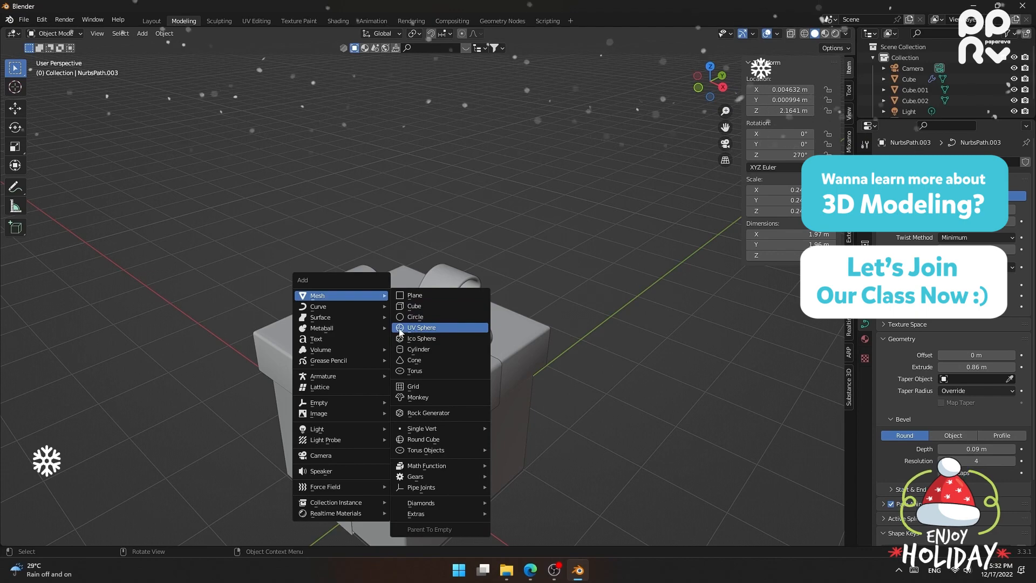
click(425, 328)
key(g)
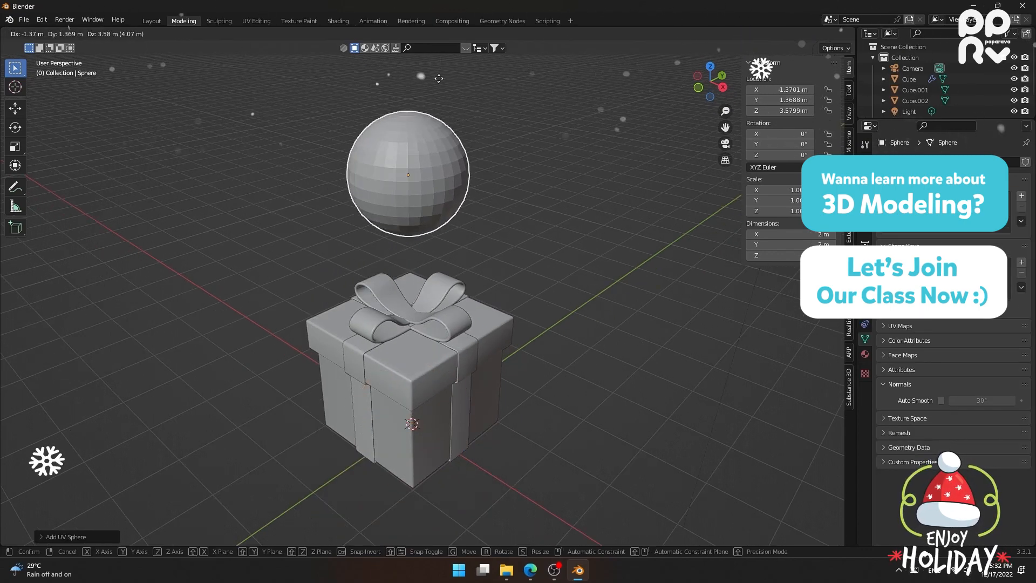
key(z)
click(464, 190)
key(s)
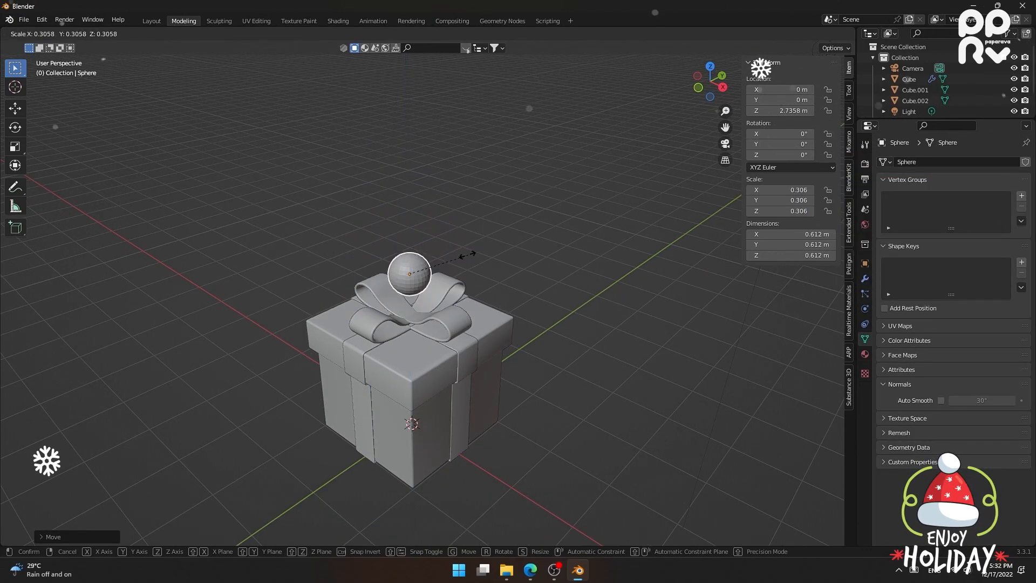
click(447, 263)
- Lower the sphere along Z to about 2.2 m into the bow's centre and resize it to a scale of about 0.233
scroll(447, 263, up, 4)
key(g)
key(z)
click(445, 345)
key(s)
click(458, 345)
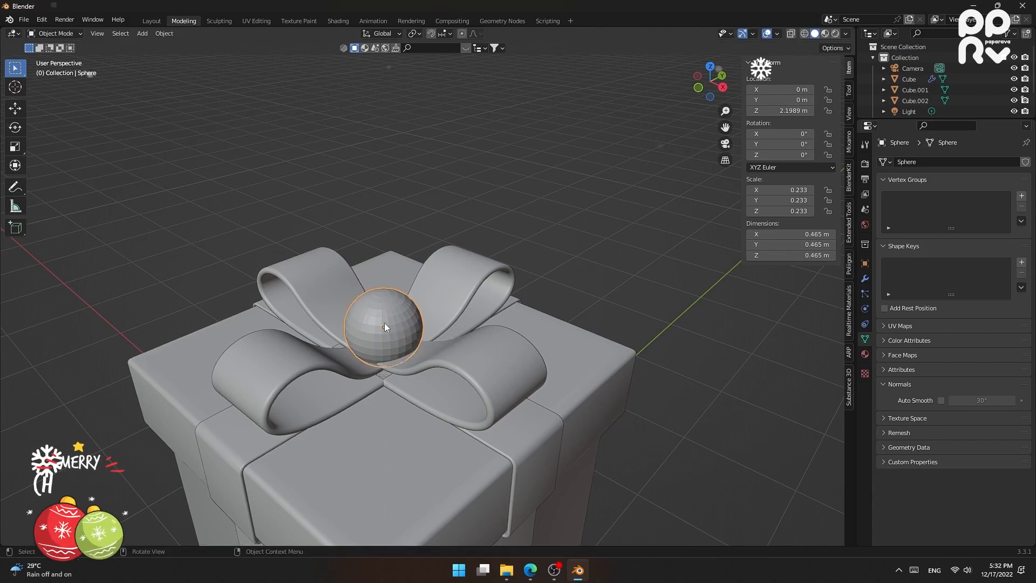
- Apply smooth shading to the sphere at the bow's centre
right_click(384, 323)
mouse_move(384, 323)
click(339, 275)
scroll(582, 307, down, 3)
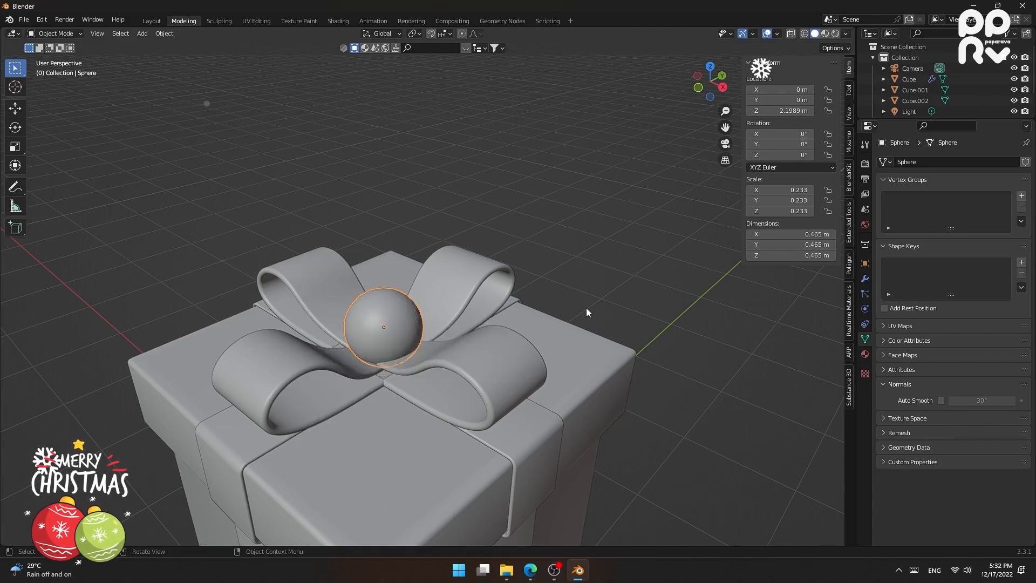
middle_drag(464, 308, 519, 347)
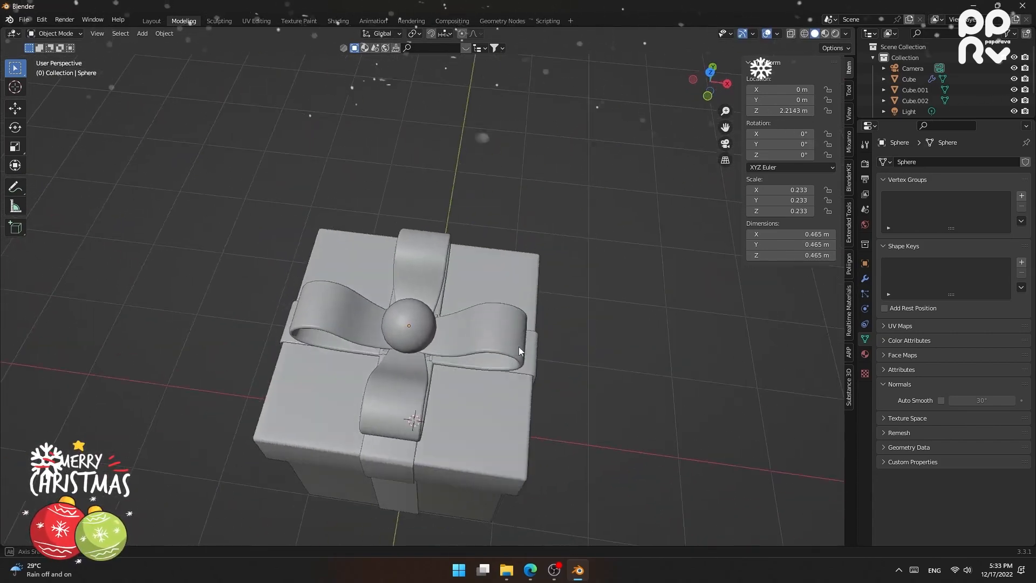